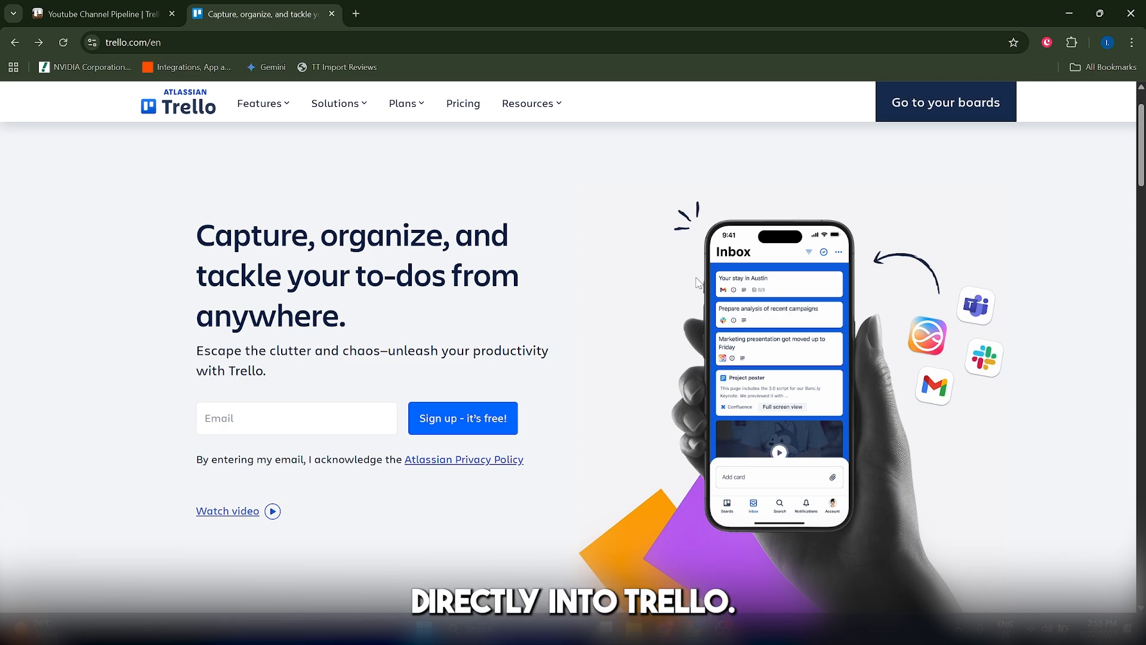
scroll(697, 283, down, 1)
scroll(644, 260, down, 2)
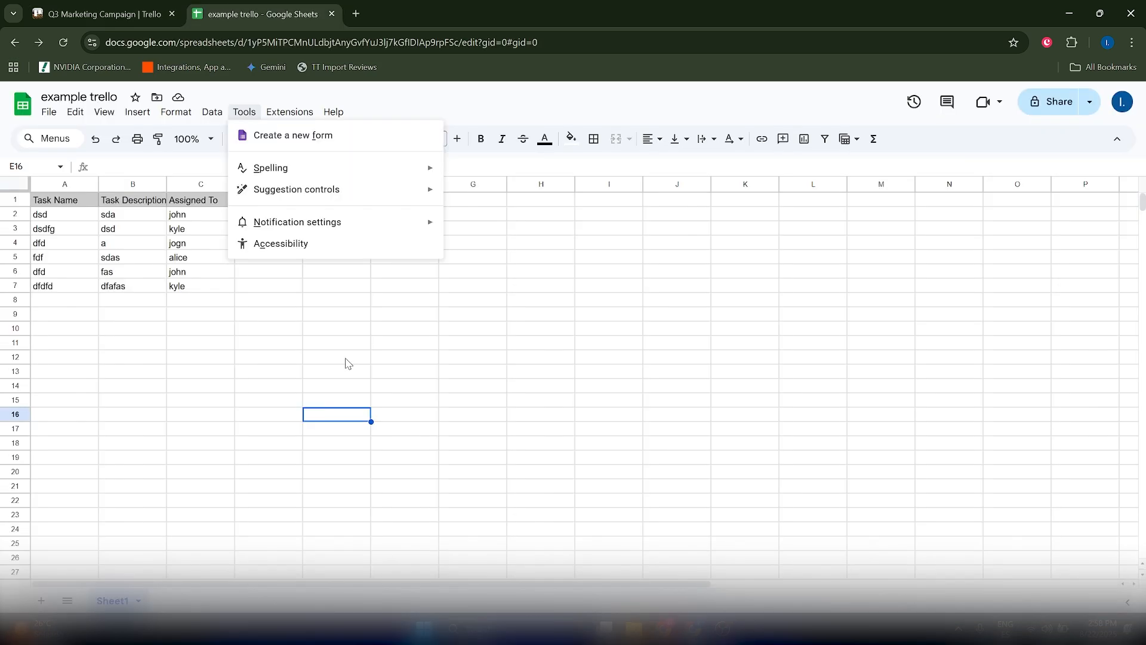
click(344, 361)
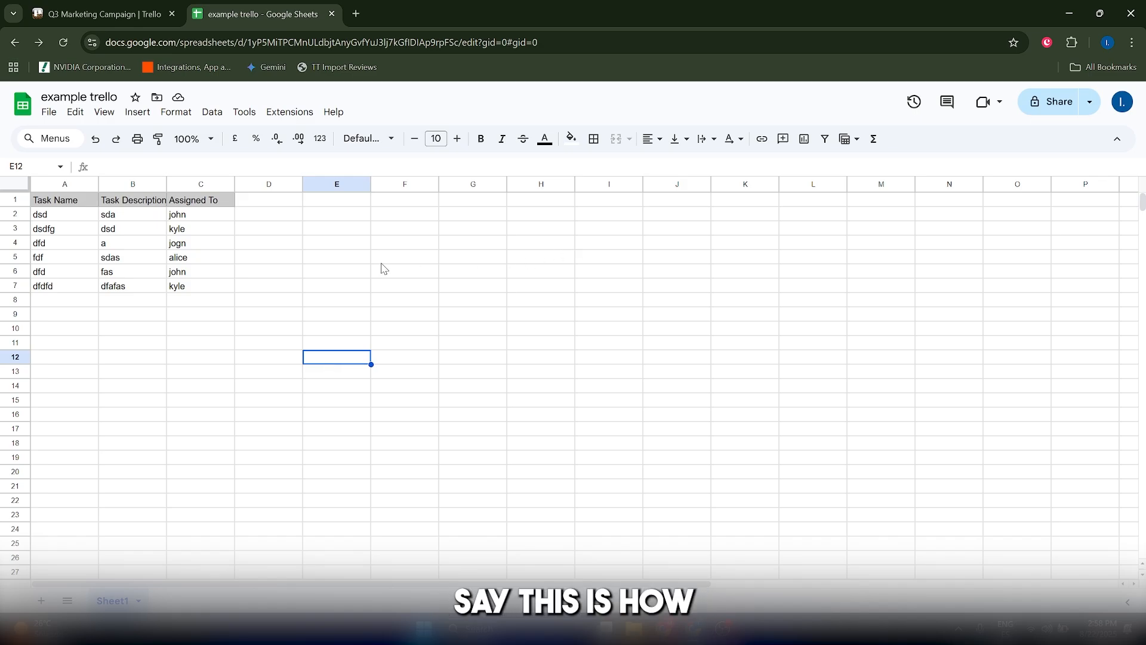
Switch to Trello, open the Power-Ups directory of the Q3 Marketing Campaign board and browse the featured Power-Ups.
click(102, 14)
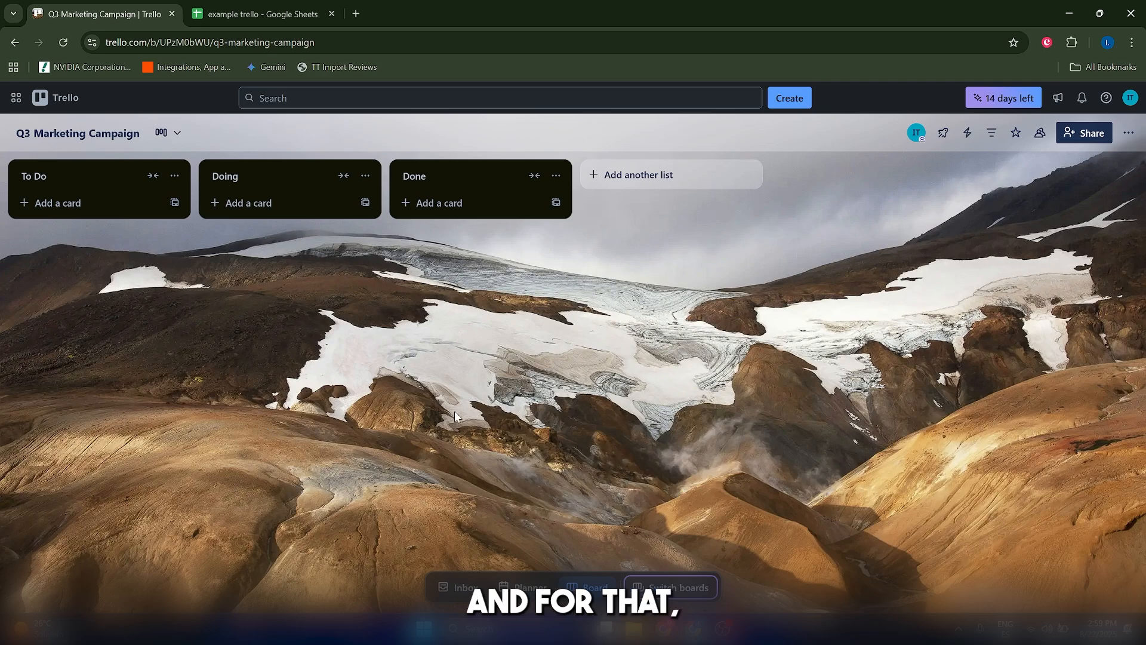
click(952, 136)
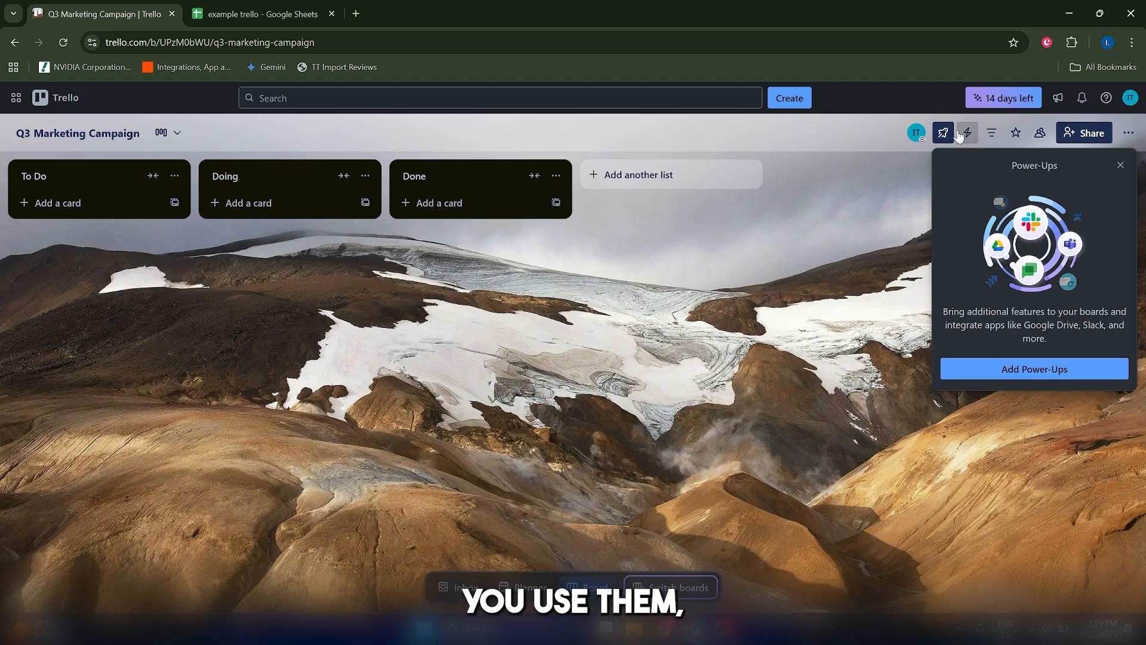
click(1013, 370)
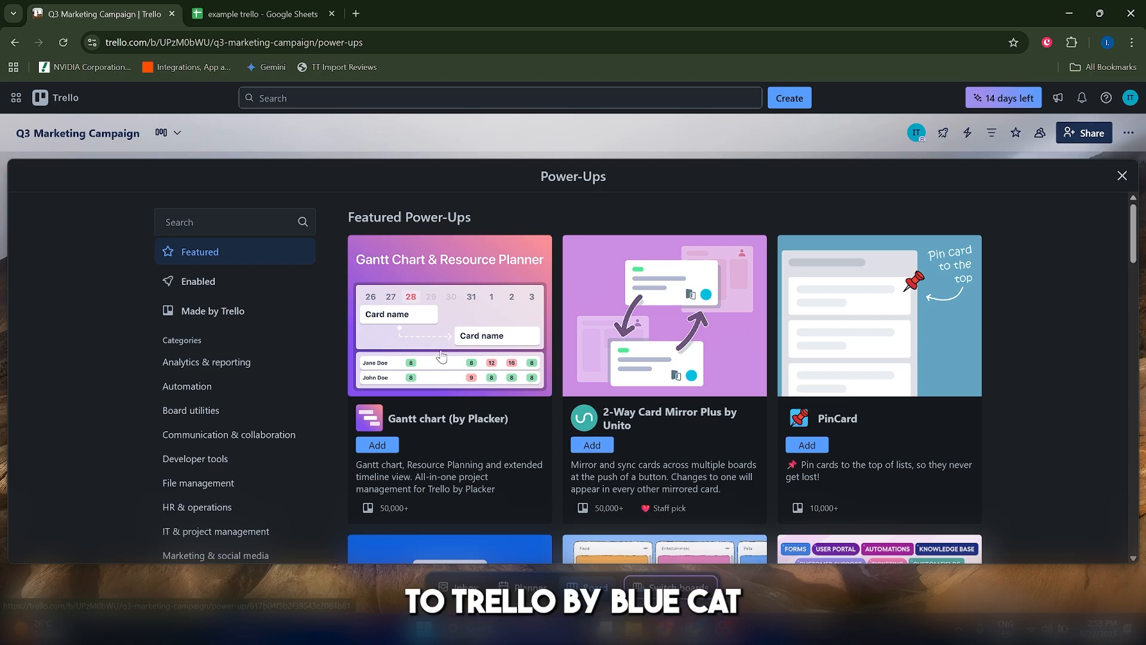
scroll(614, 452, down, 9)
scroll(637, 429, up, 8)
scroll(636, 427, down, 8)
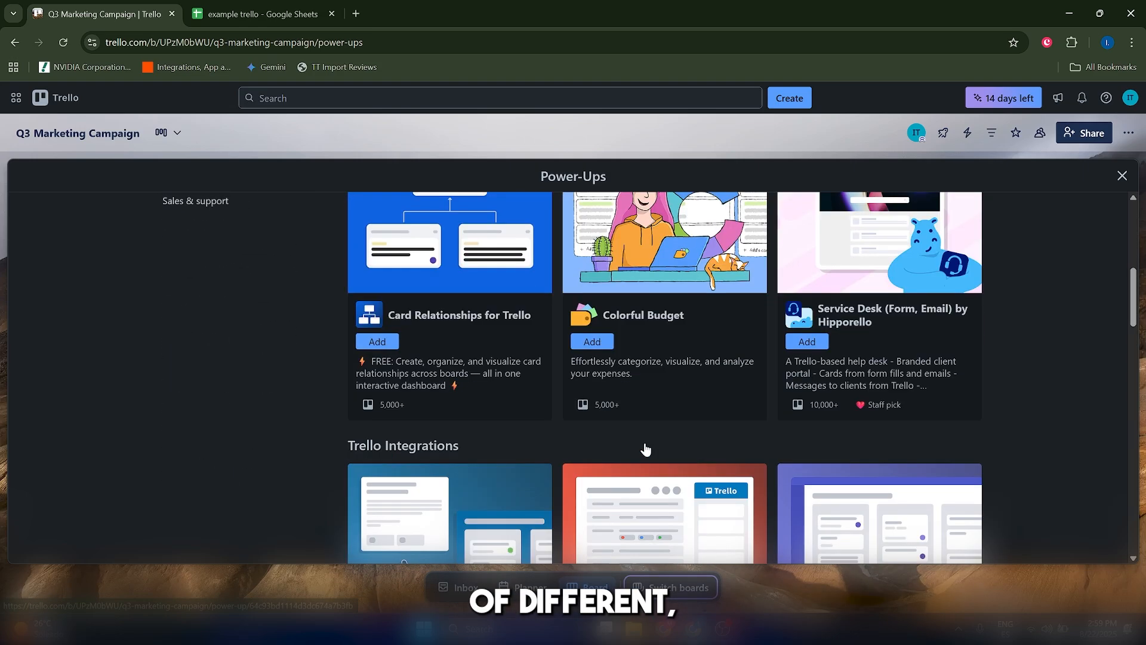
scroll(645, 442, up, 9)
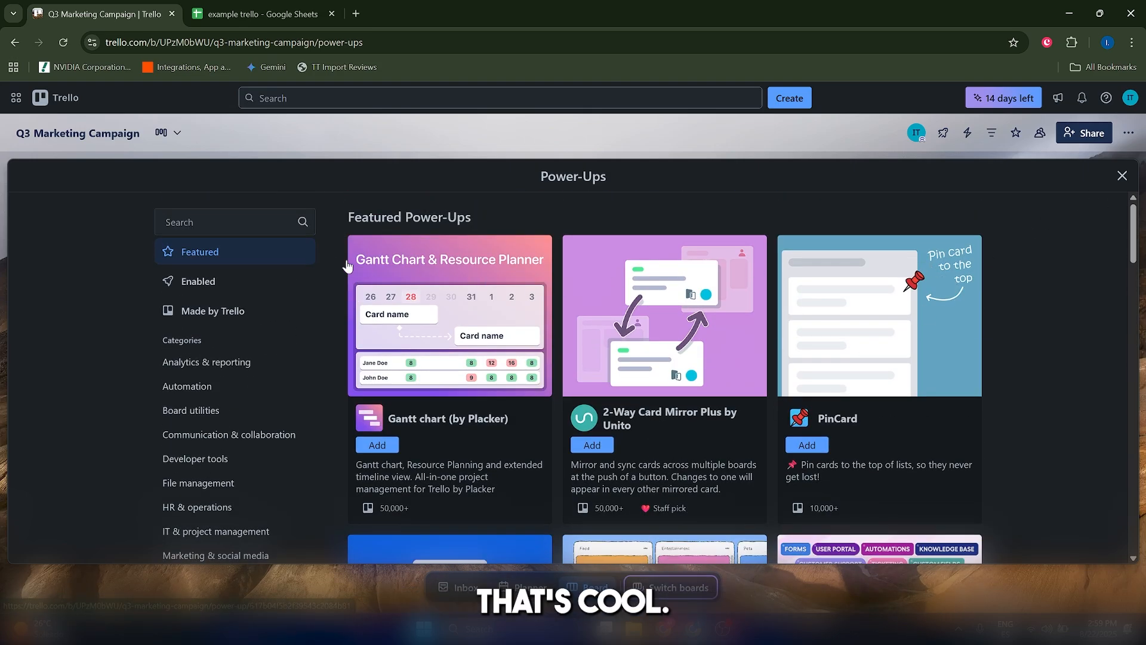
Search the Power-Ups for "import" and open the Import to Trello by Blue Cat (CSV, Excel) page.
click(241, 230)
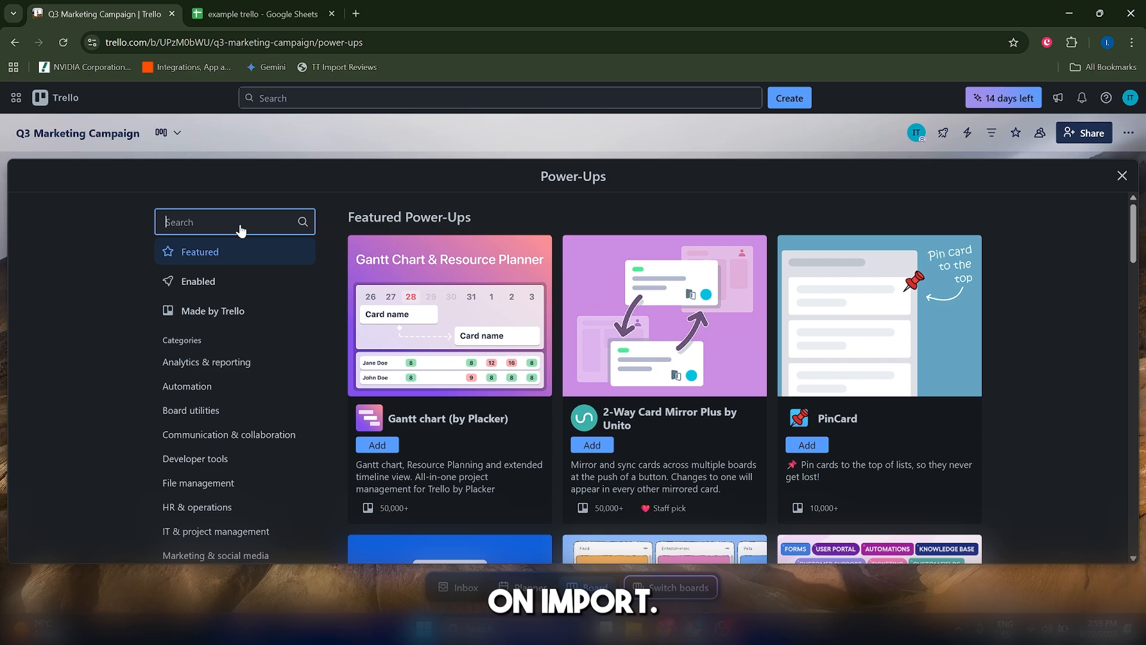
text(import)
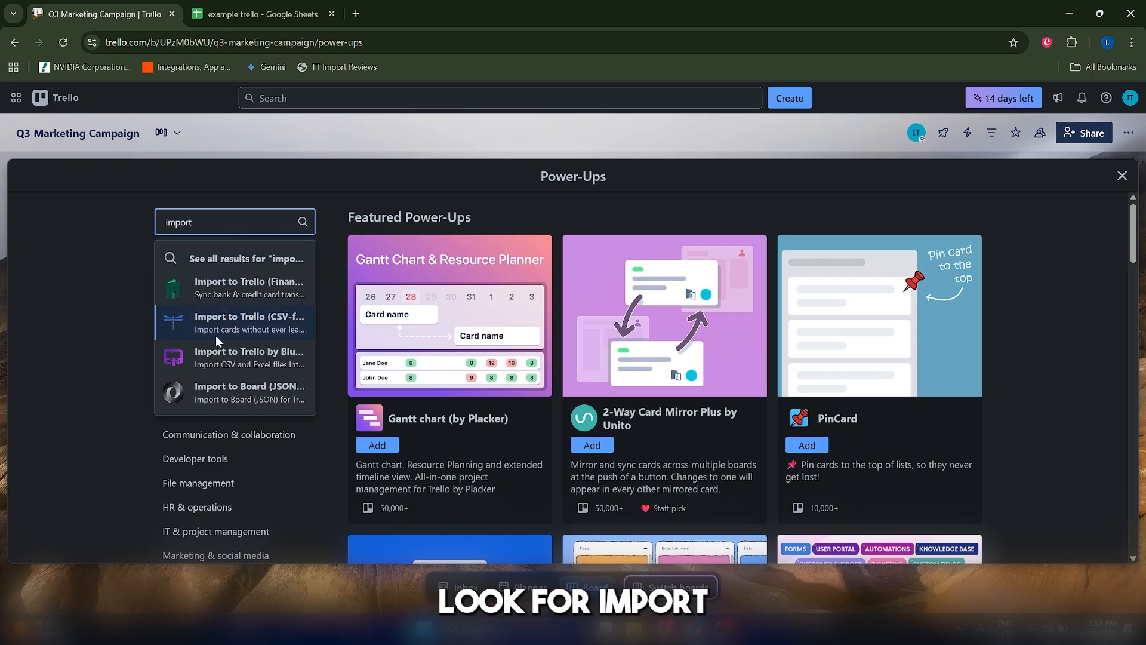
click(218, 357)
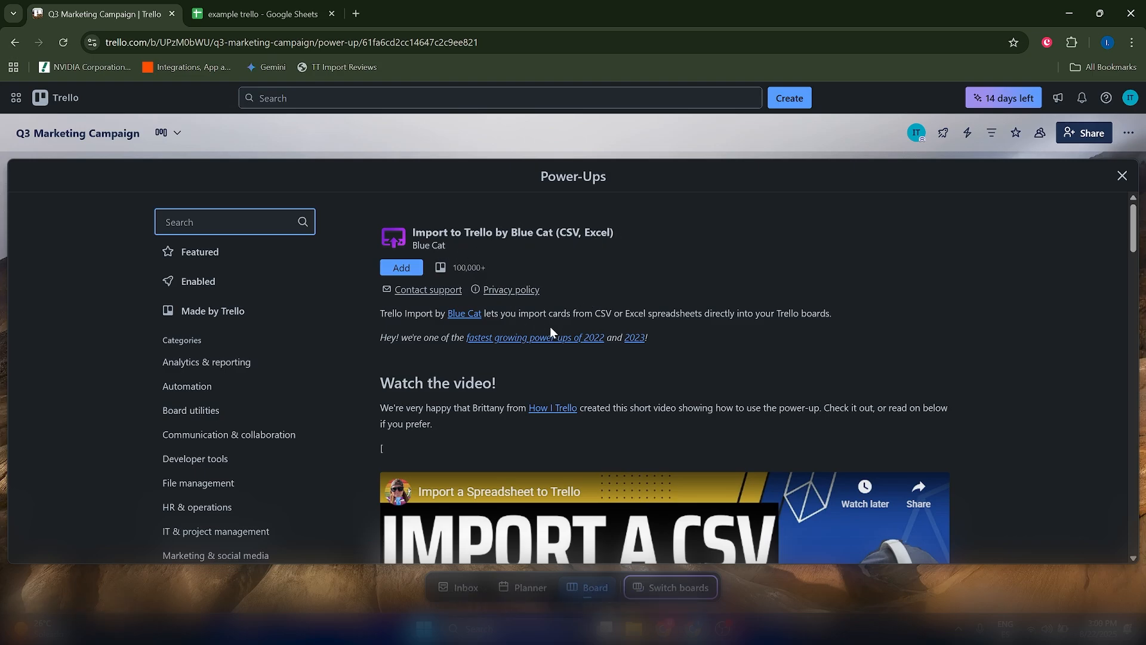
Add the Import to Trello by Blue Cat Power-Up to the board and accept its requested permissions.
scroll(549, 326, down, 1)
scroll(550, 326, up, 1)
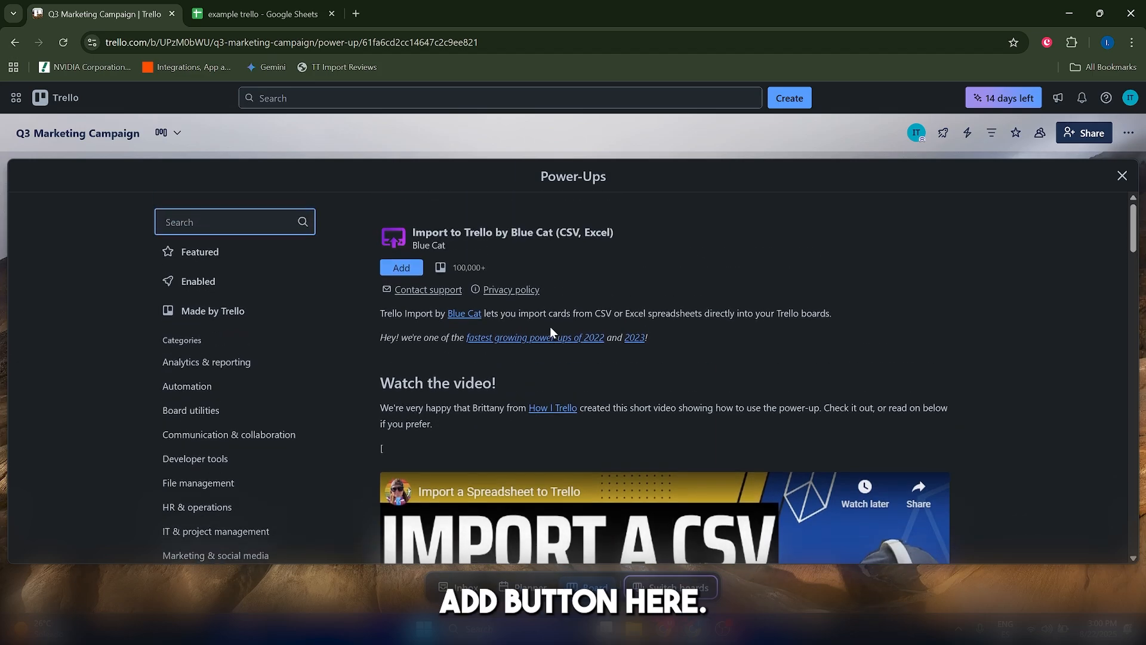
click(400, 267)
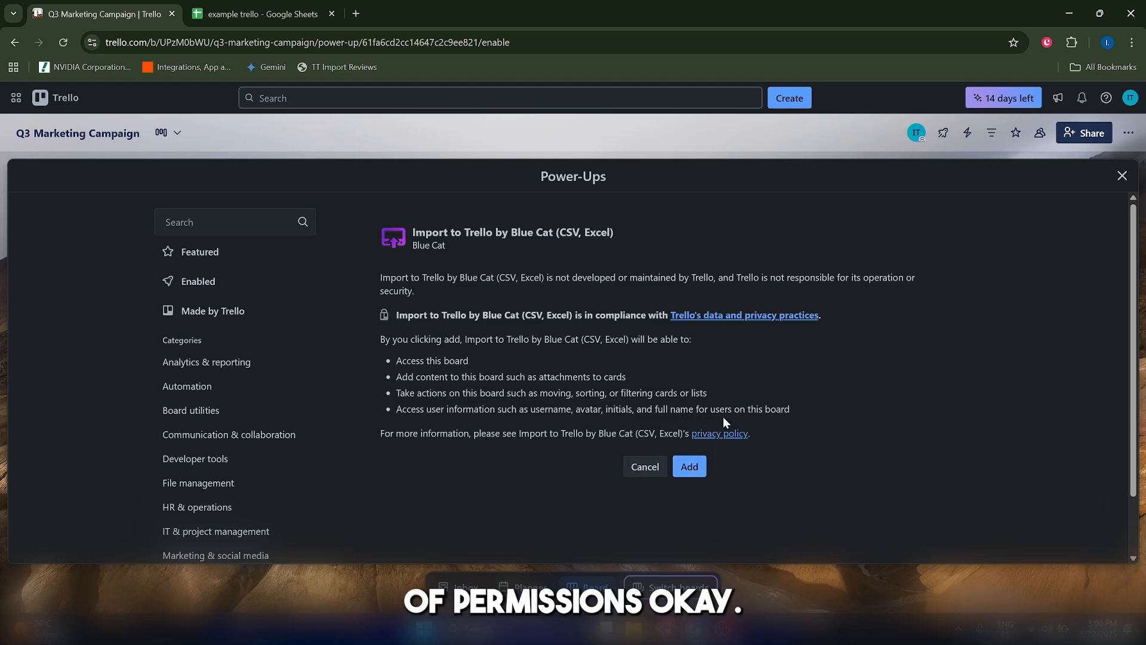
click(687, 464)
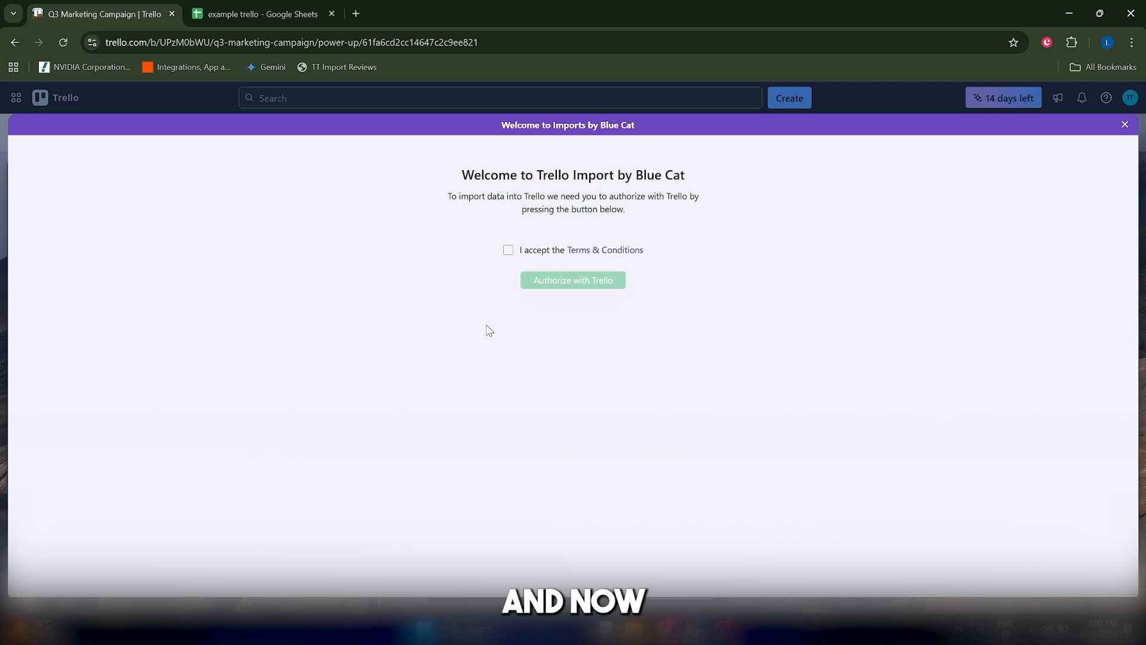
Accept Blue Cat's Terms & Conditions, authorize it with Trello and allow it access to the account.
click(508, 250)
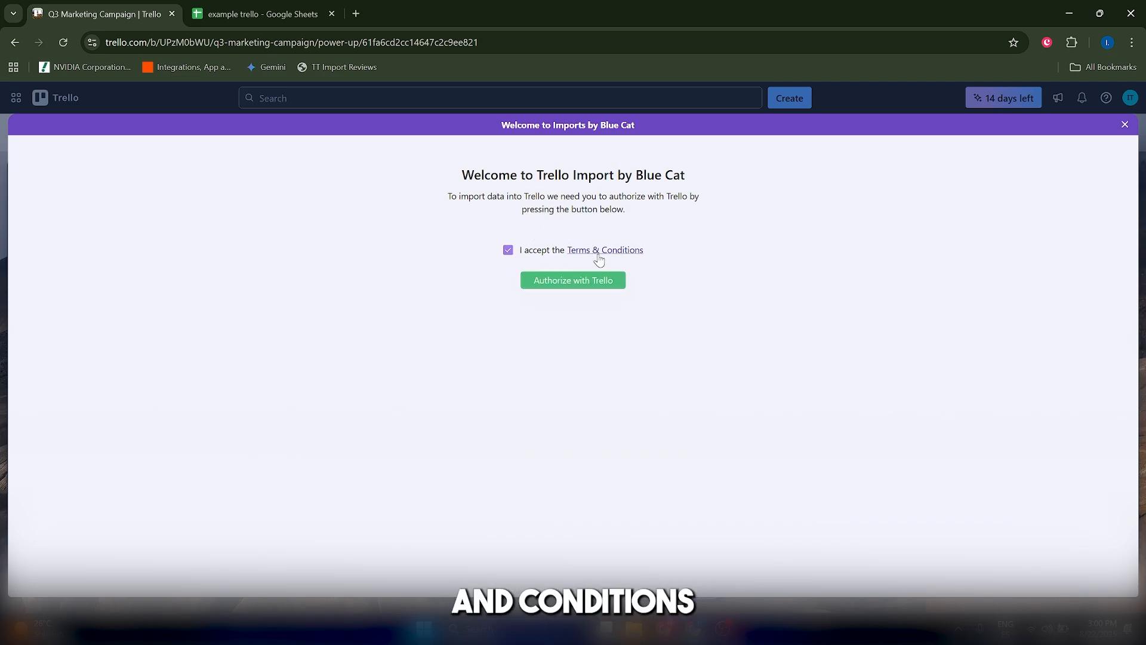
click(572, 280)
scroll(632, 355, down, 1)
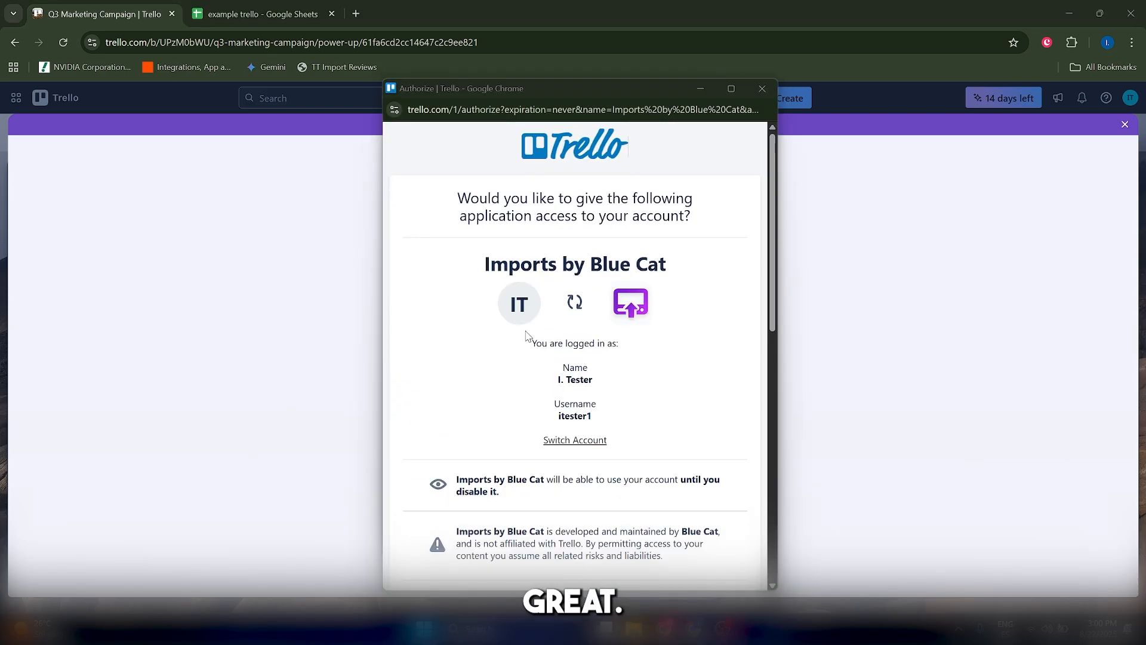
scroll(527, 336, down, 8)
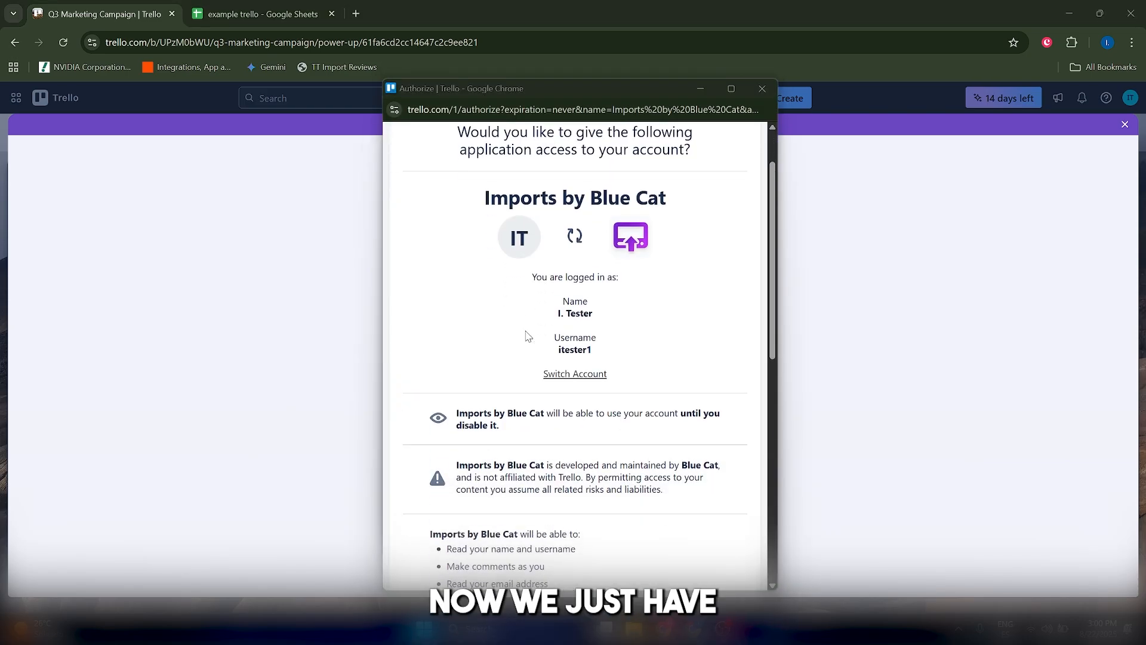
scroll(529, 336, up, 3)
scroll(524, 259, down, 5)
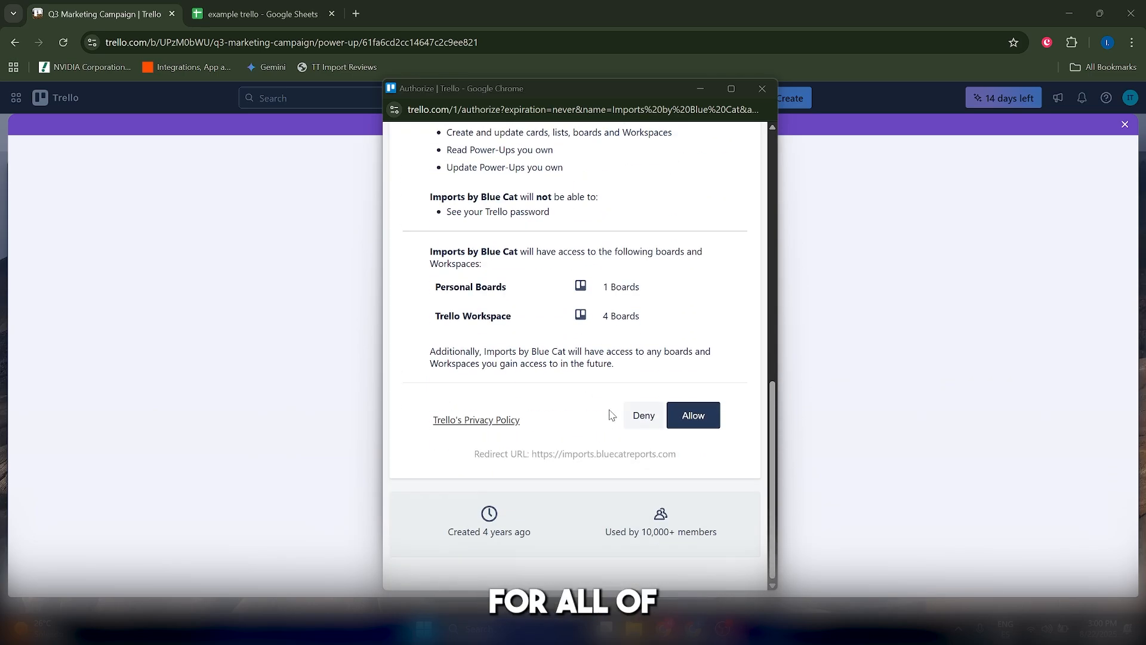
scroll(614, 395, up, 5)
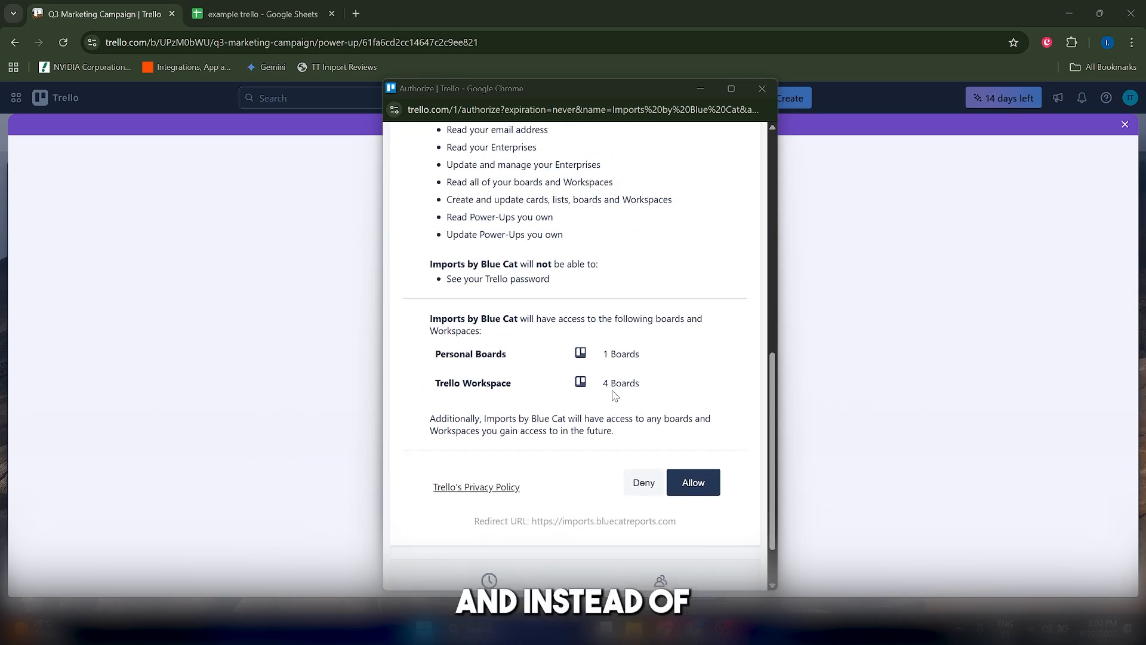
scroll(614, 395, down, 5)
scroll(670, 397, up, 5)
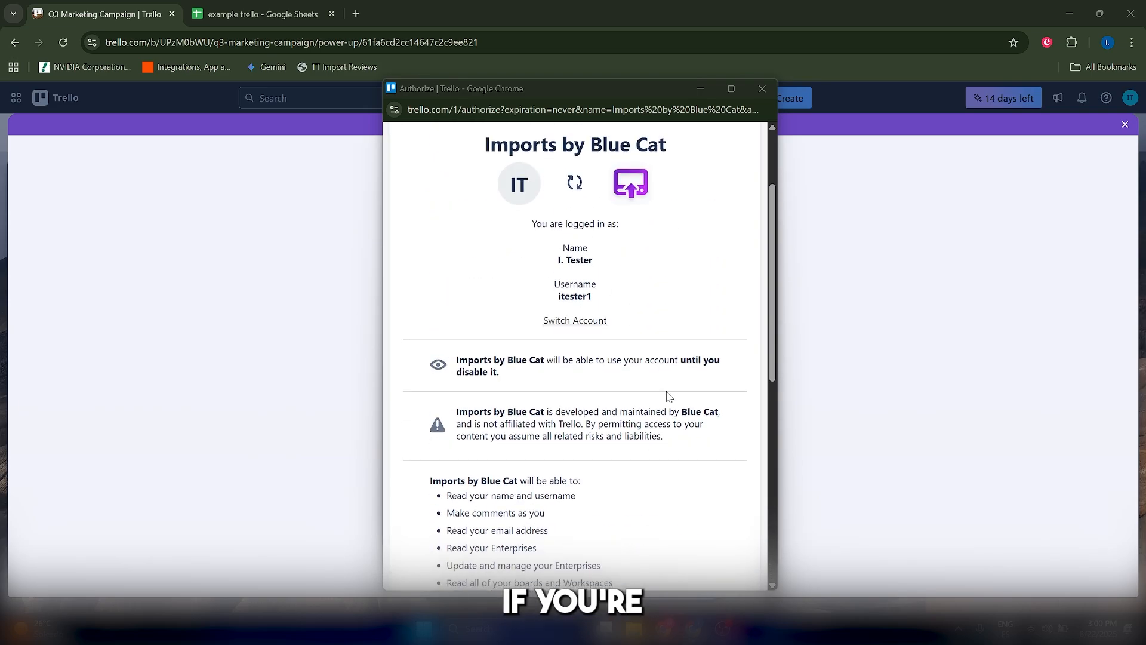
scroll(670, 397, down, 5)
click(697, 421)
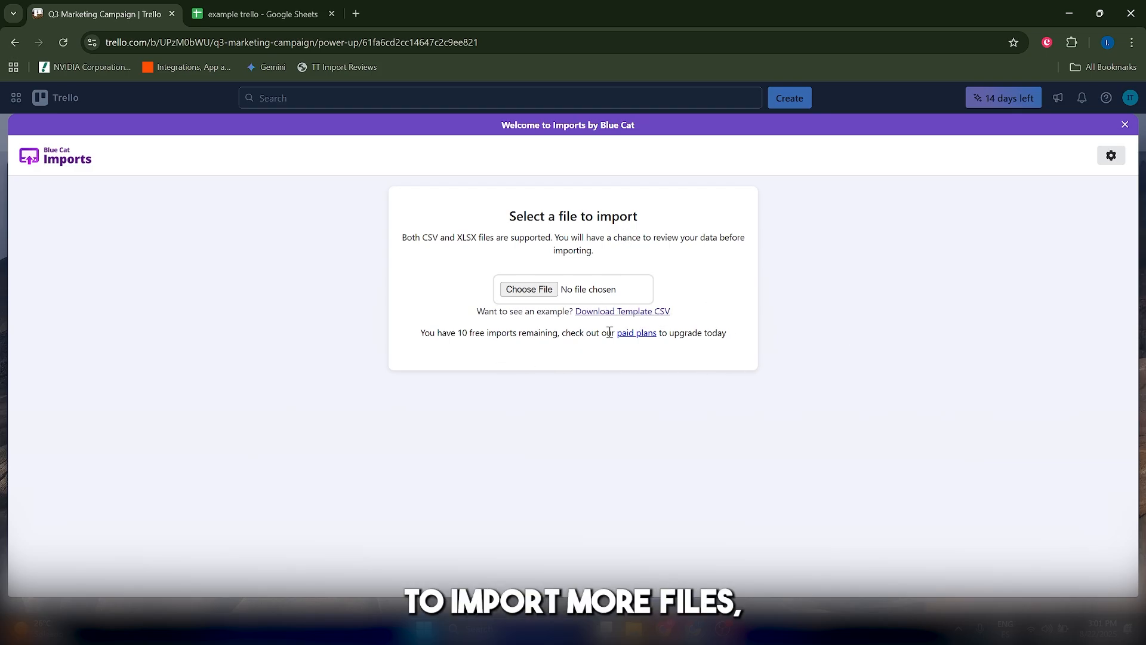
Review the paid subscription plans of Blue Cat Imports and return to the file import page.
click(637, 334)
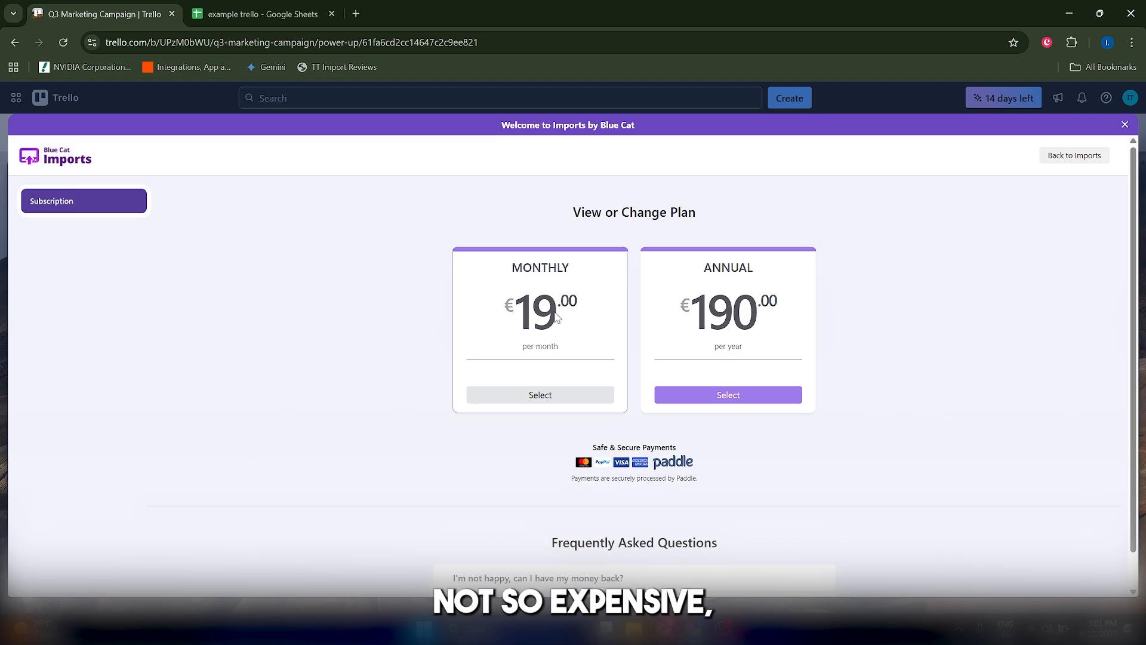
scroll(567, 328, down, 1)
scroll(594, 367, up, 1)
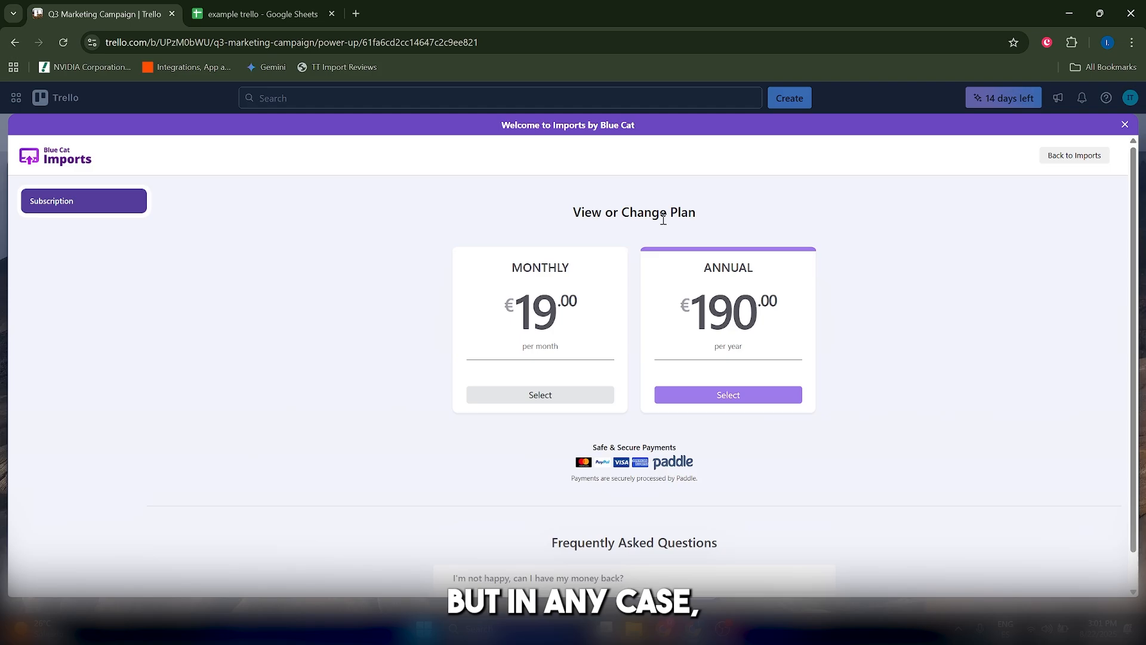
click(1081, 159)
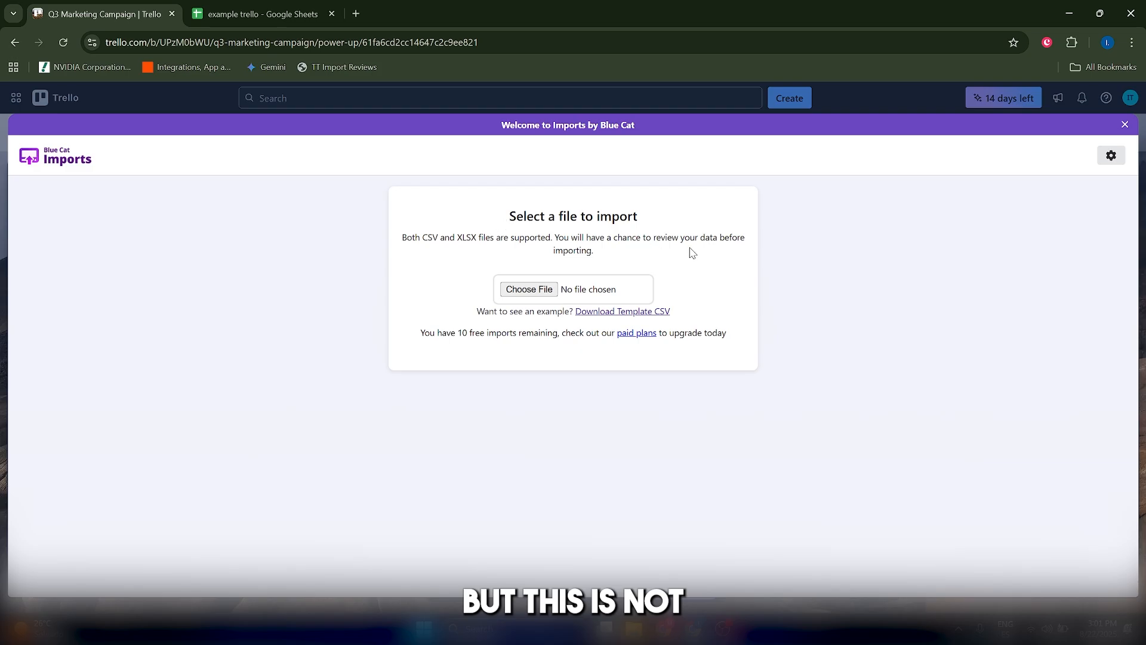
Close the import and Power-Ups windows, and reopen Imports by Blue Cat from the board.
click(1124, 124)
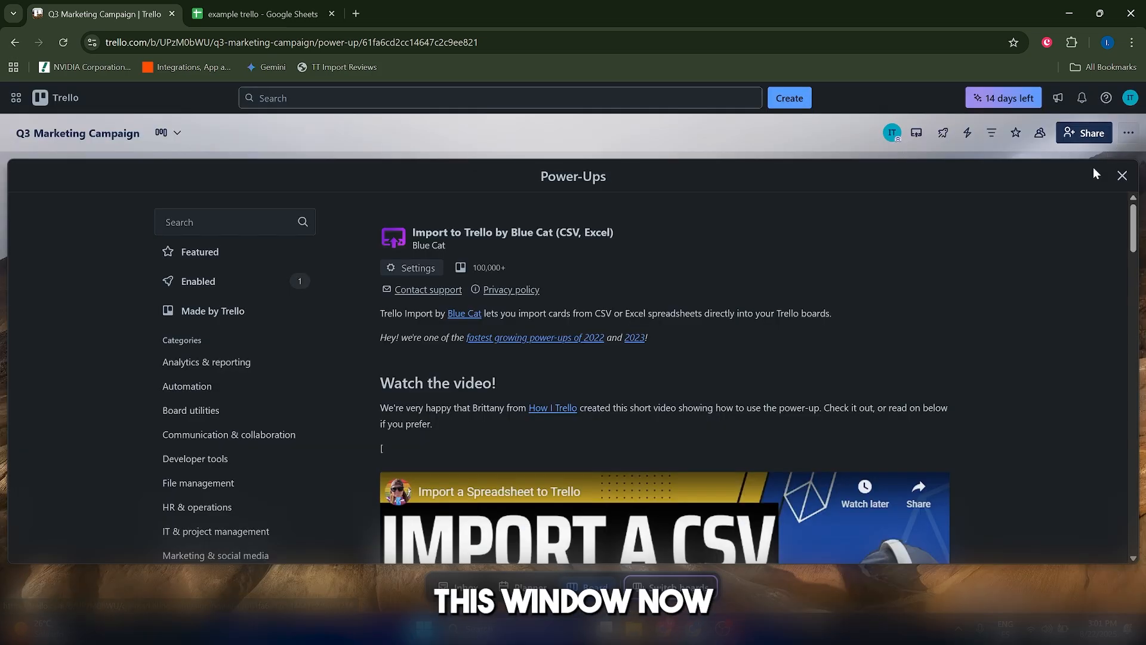
click(1122, 176)
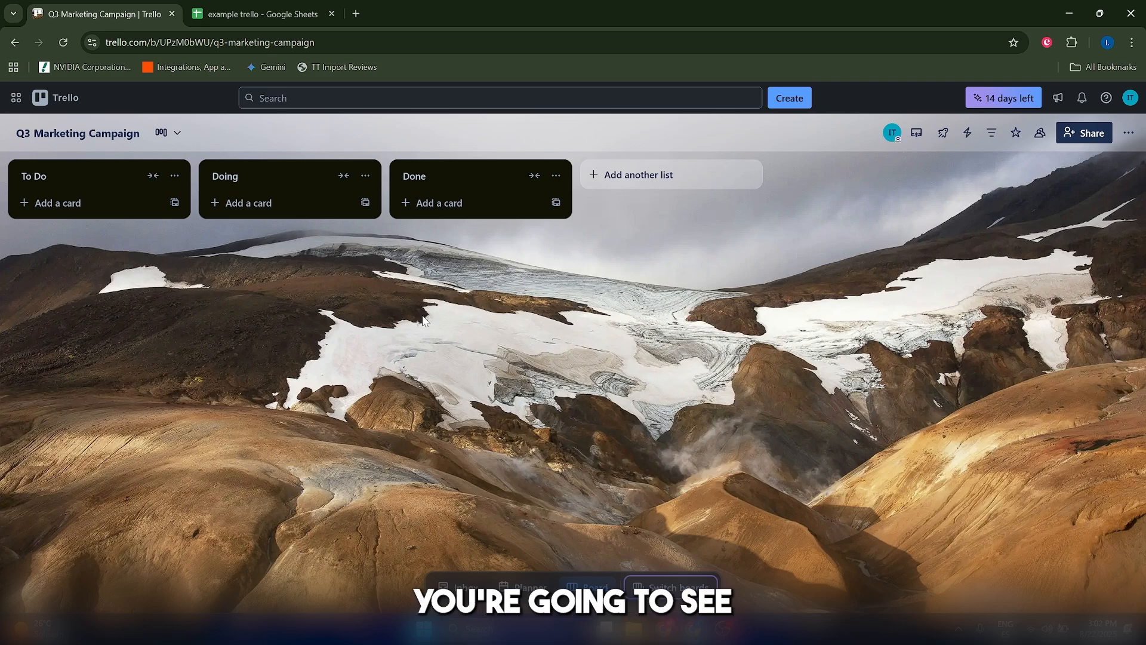
click(916, 134)
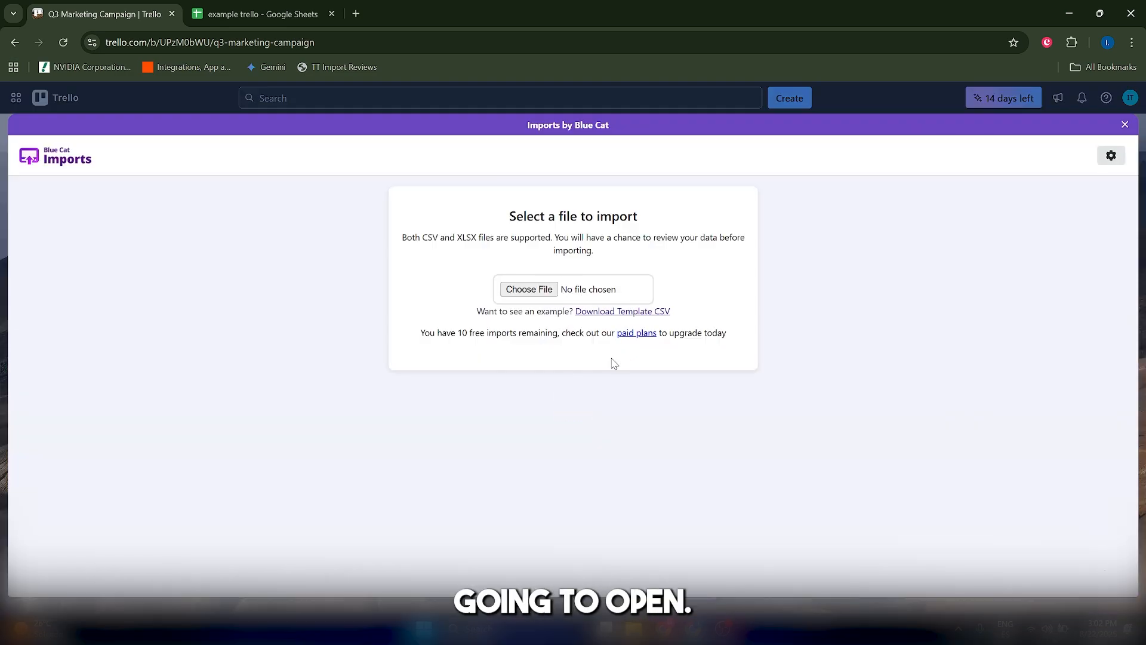
Switch to Google Sheets and download the example trello spreadsheet as an Excel (.xlsx) file.
click(292, 7)
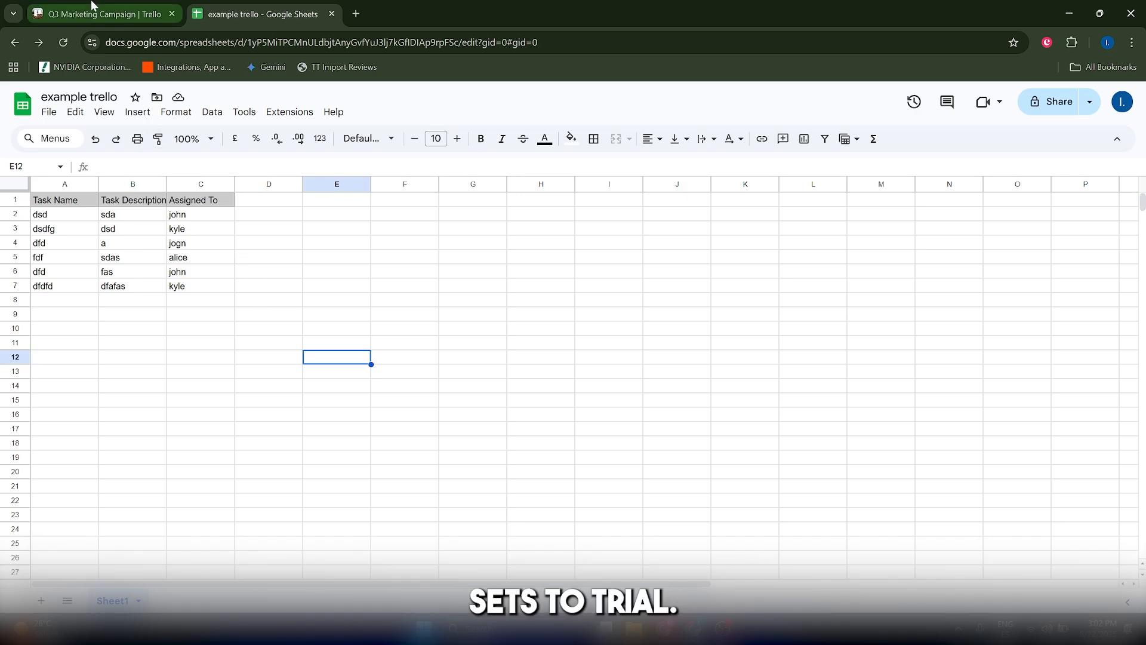
click(47, 113)
mouse_move(134, 276)
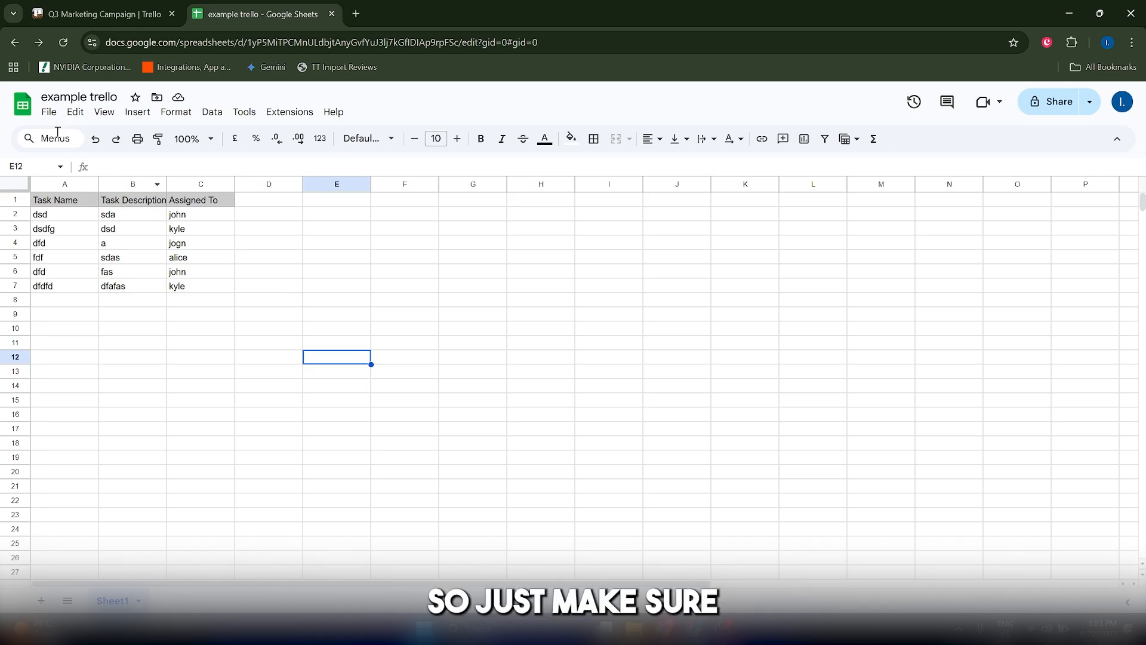
click(49, 112)
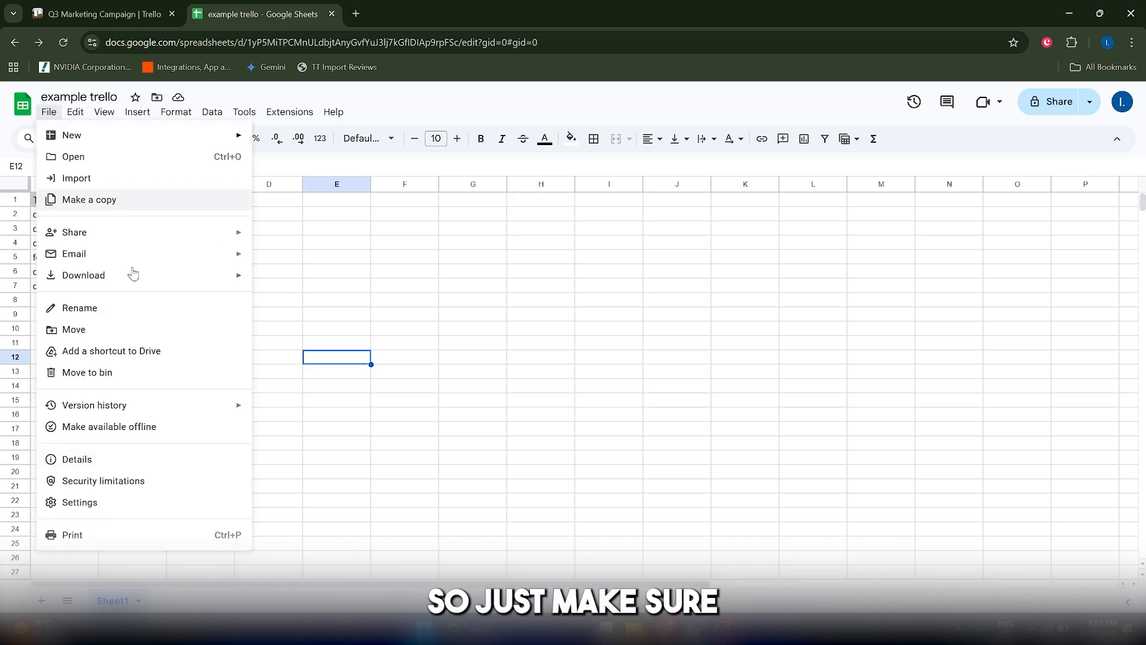
mouse_move(154, 280)
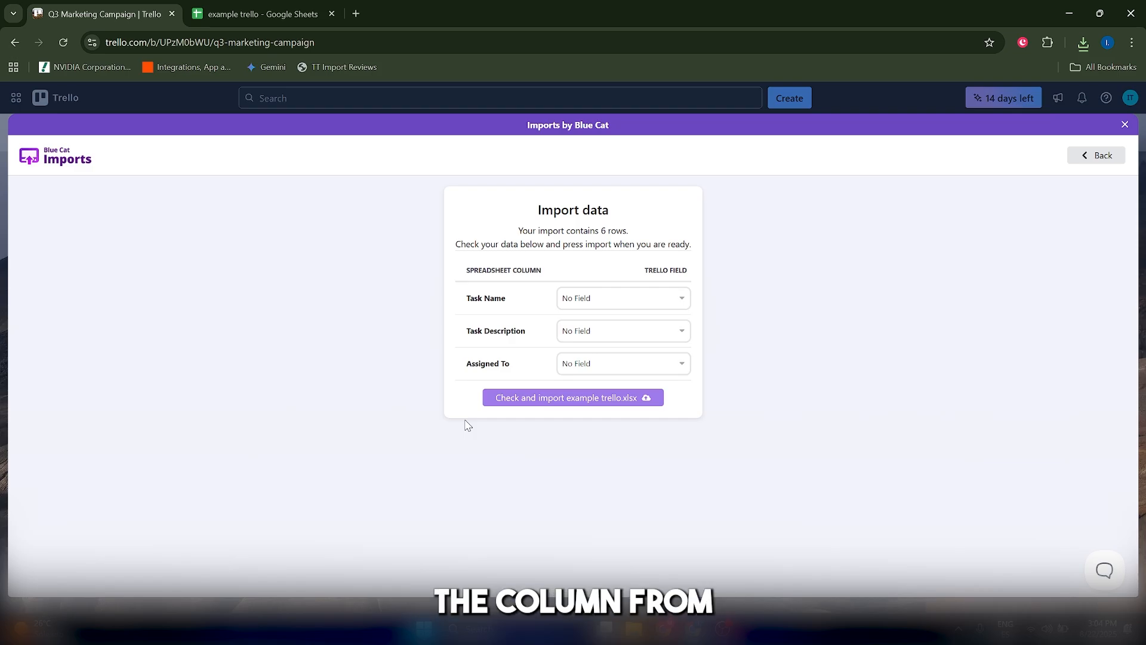
Compare the Task Name, Task Description and Assigned To import columns with the headers in the Google Sheets spreadsheet.
drag(508, 300, 467, 299)
click(505, 333)
triple_click(499, 363)
click(257, 14)
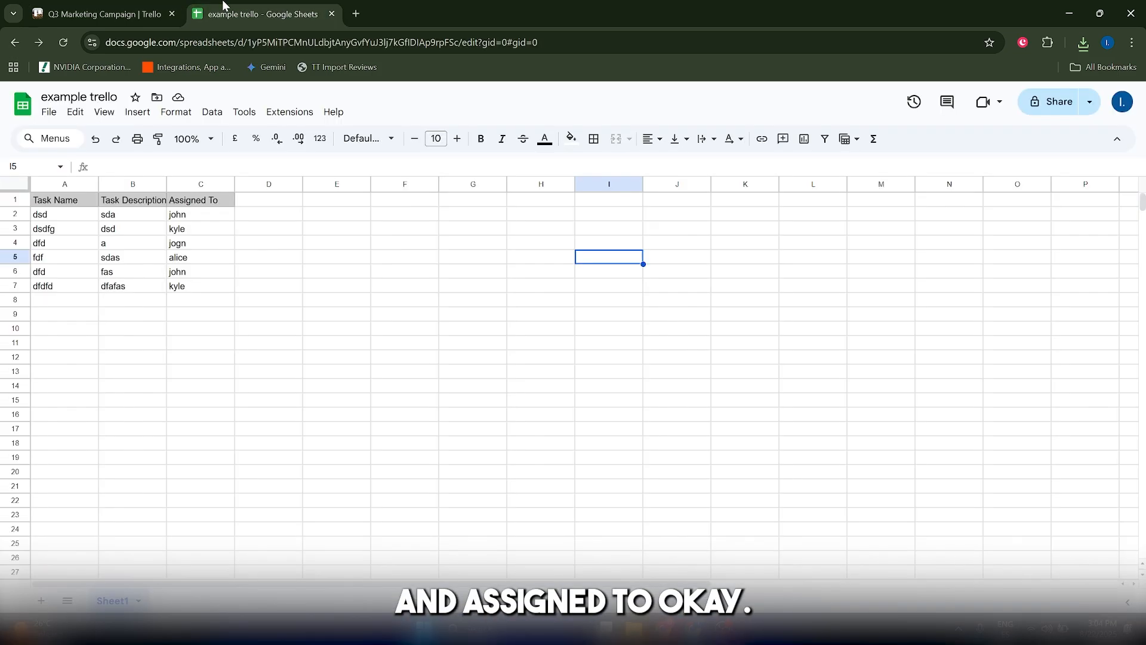
click(134, 16)
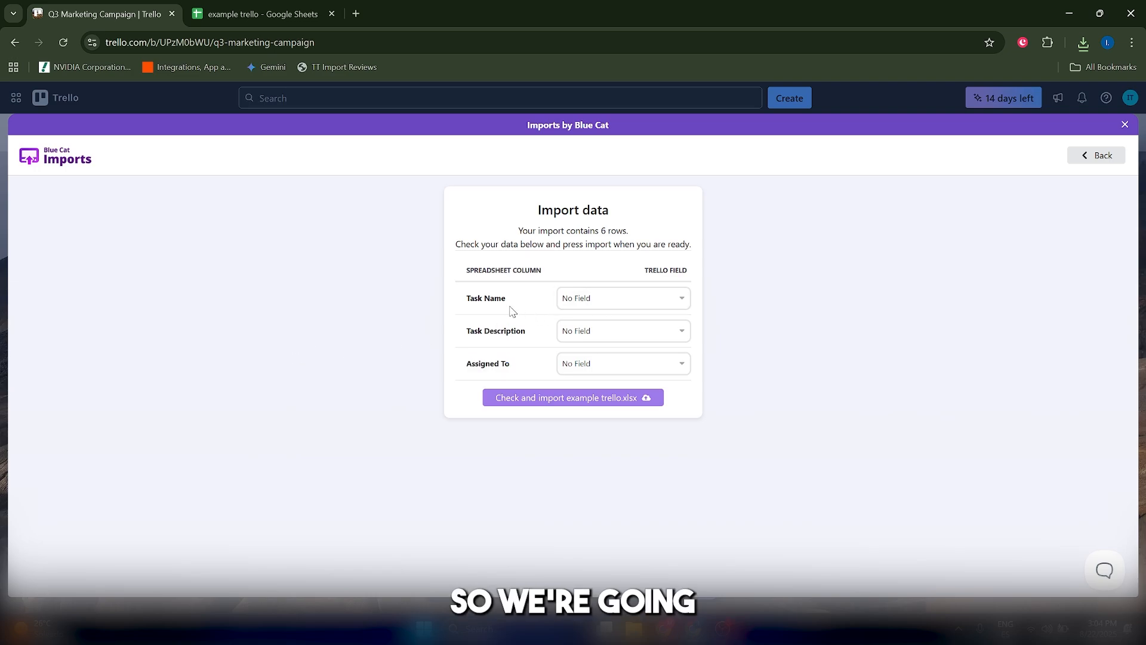
Map Task Name to Card Name, Task Description to Card Description, and Assigned To to Members for the import.
click(588, 297)
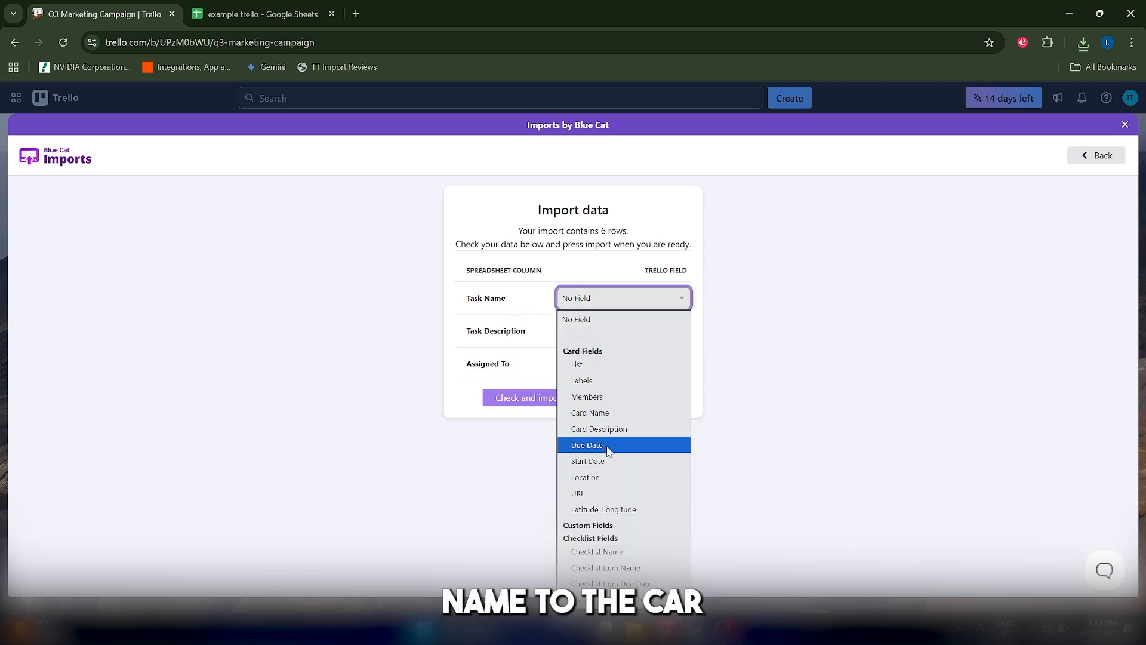
click(593, 412)
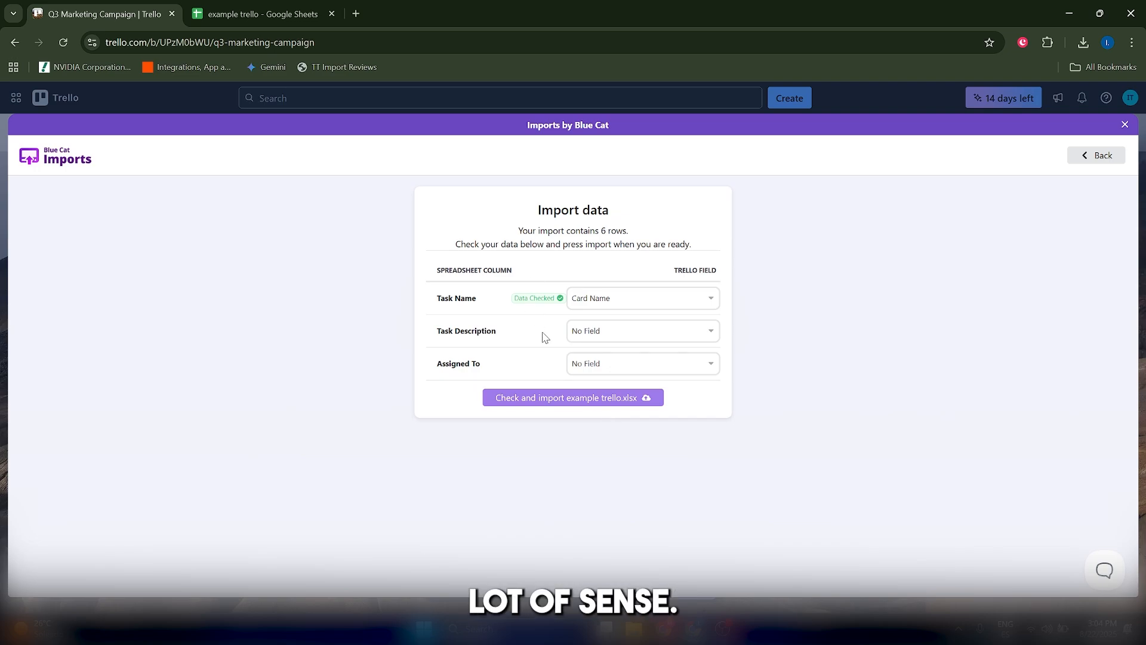
click(602, 335)
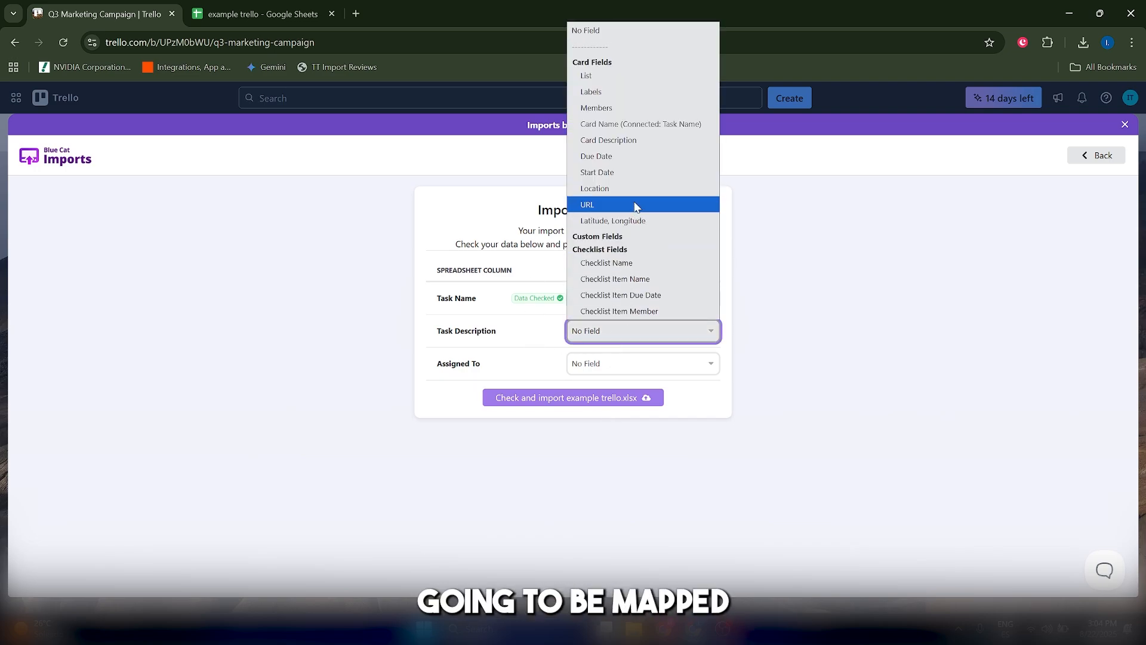
click(603, 140)
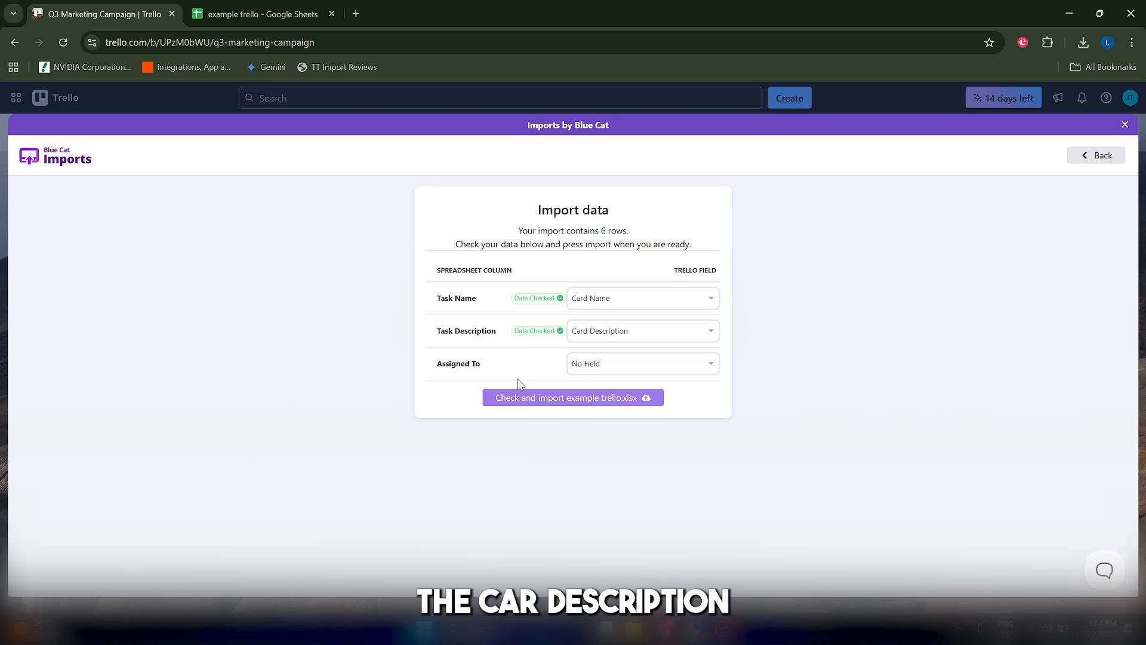
click(639, 364)
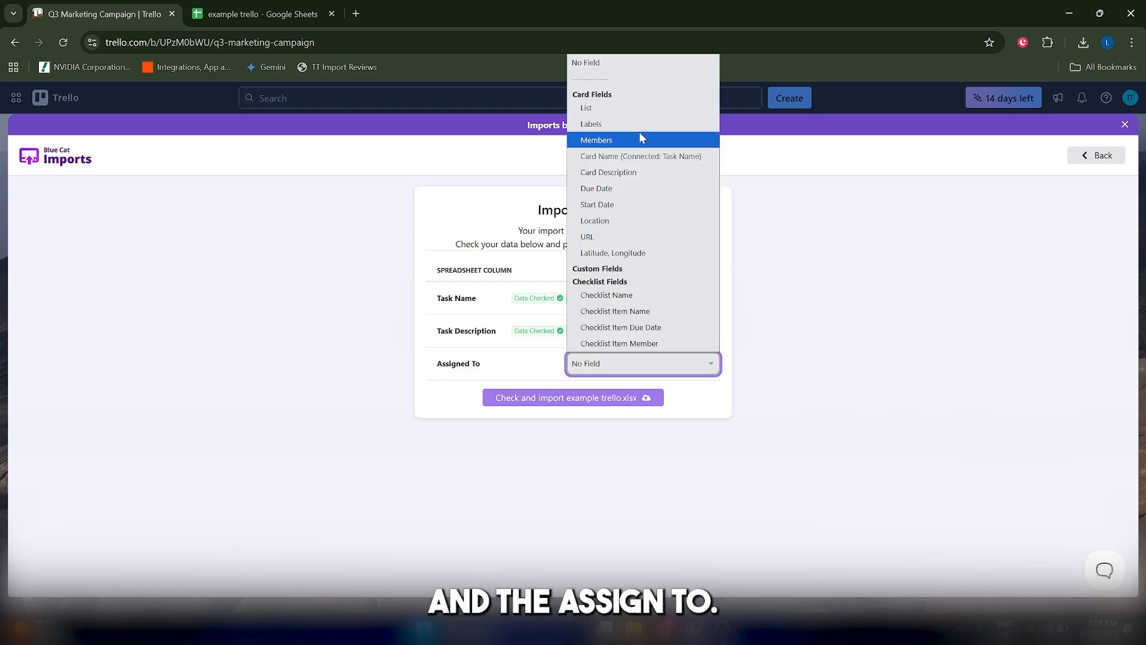
click(639, 132)
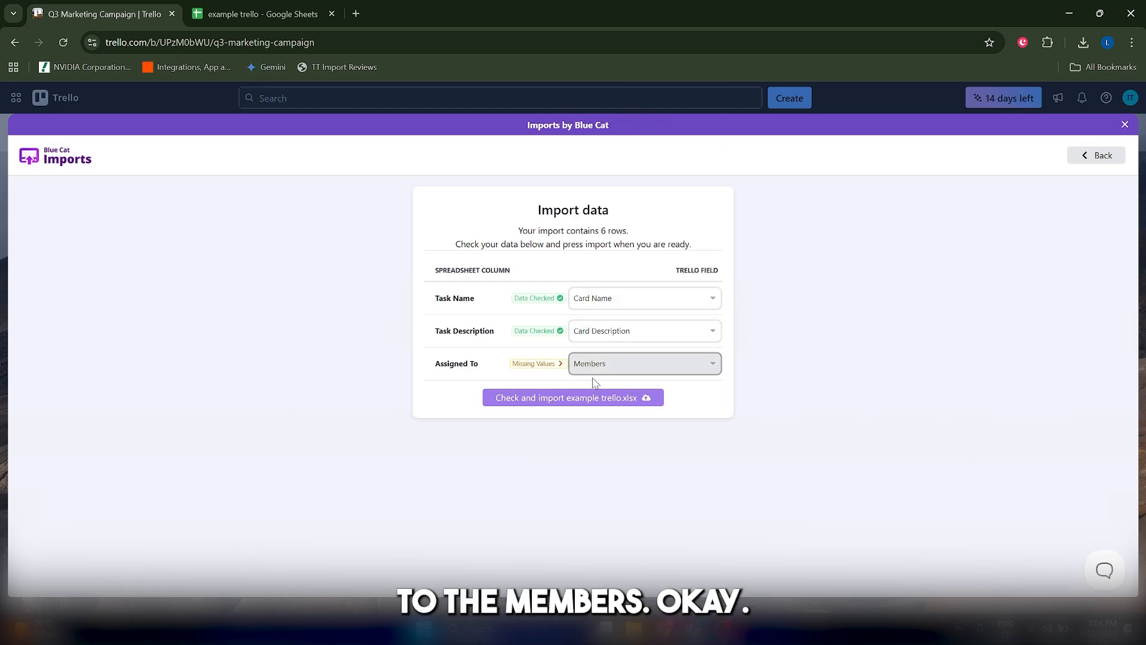
Compare the columns in the Google Sheets spreadsheet with the available Trello fields, keeping Assigned To mapped to Members.
click(290, 18)
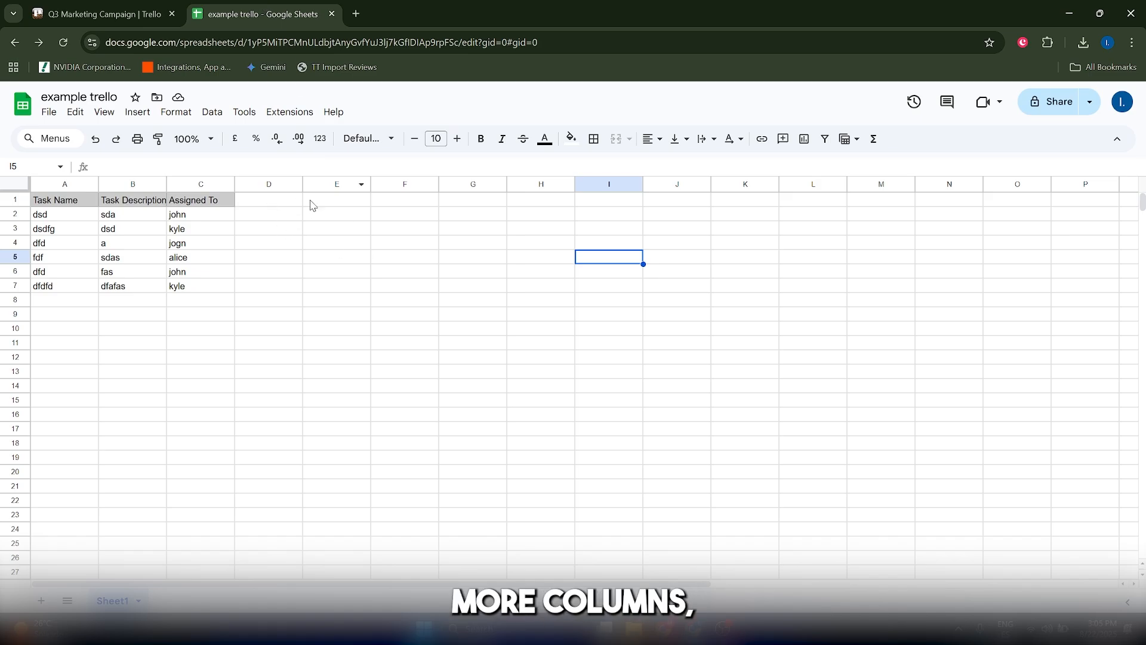
click(103, 15)
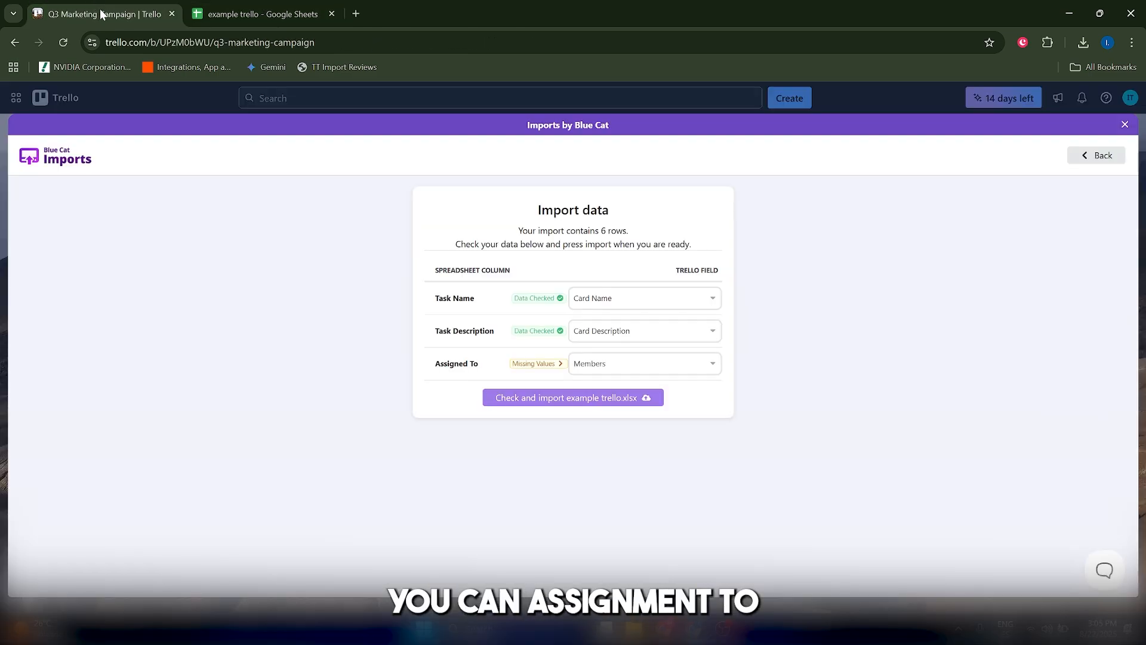
click(576, 368)
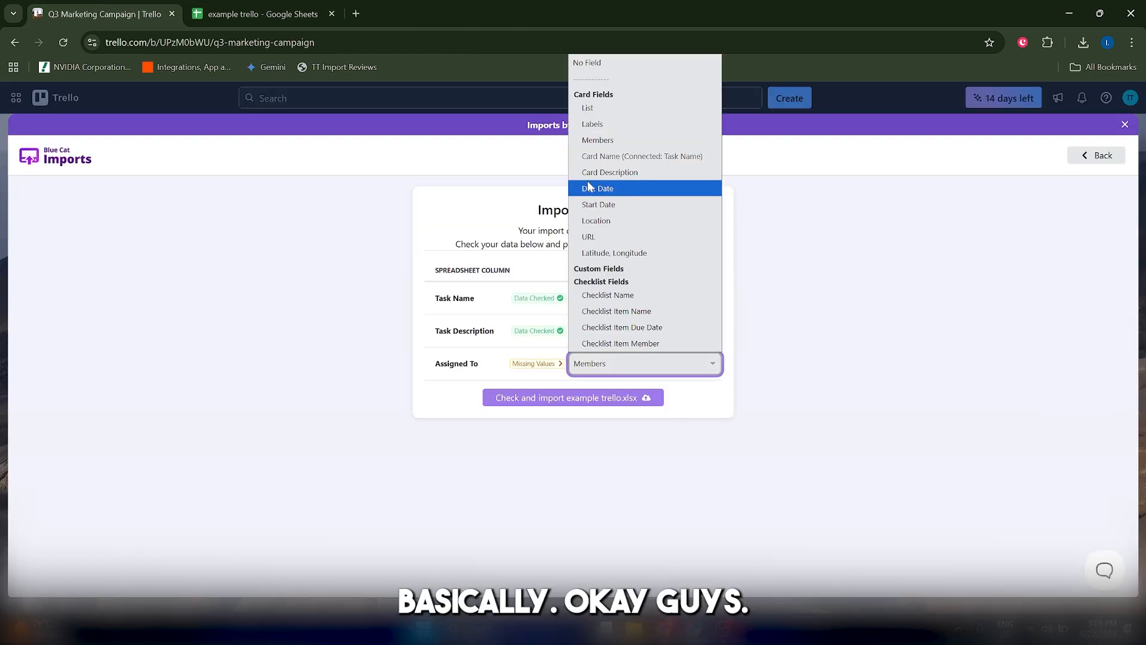
click(597, 139)
click(266, 10)
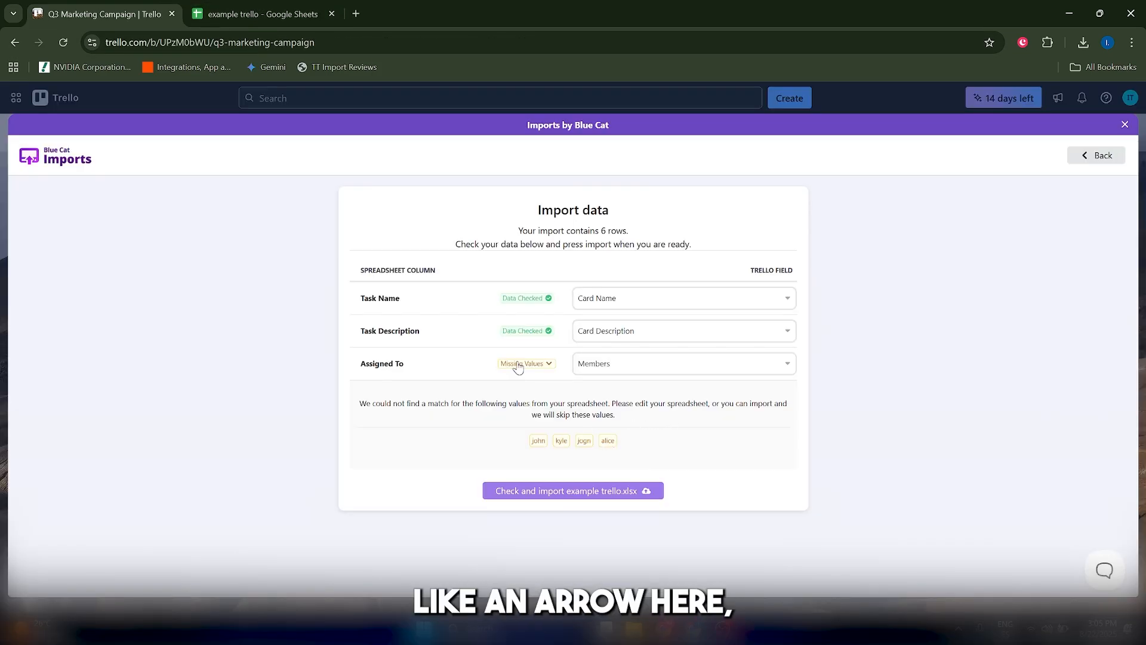
Review the missing values listed for the Assigned To column and collapse the list.
click(539, 366)
click(548, 367)
click(550, 368)
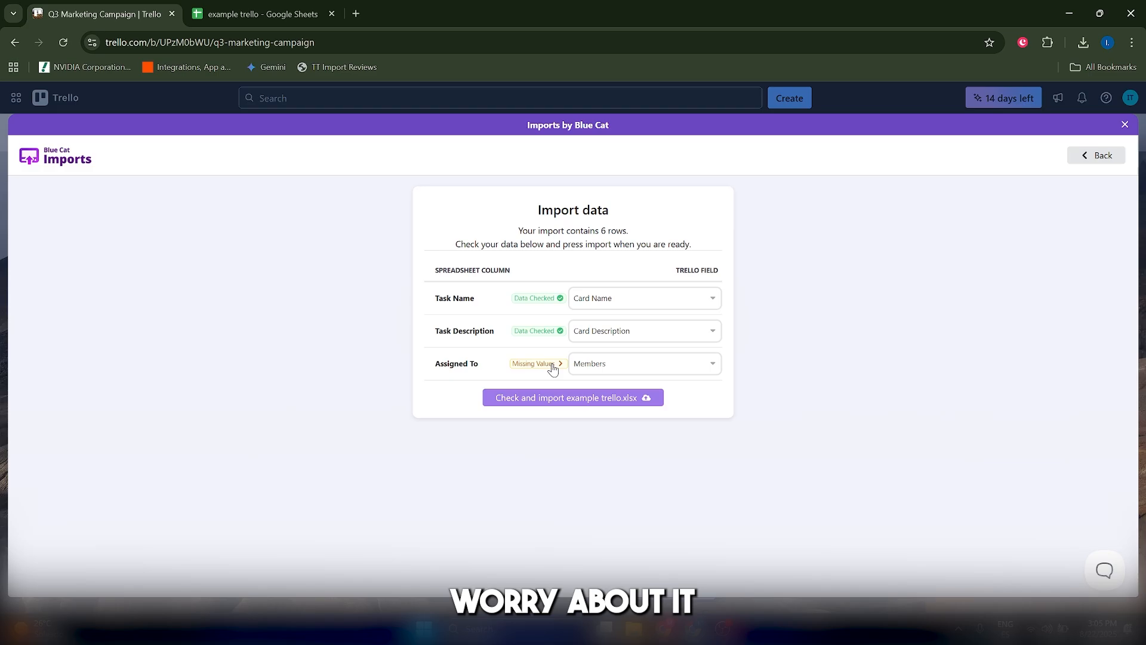
Check and import example trello.xlsx into the board, and close the import window.
click(645, 398)
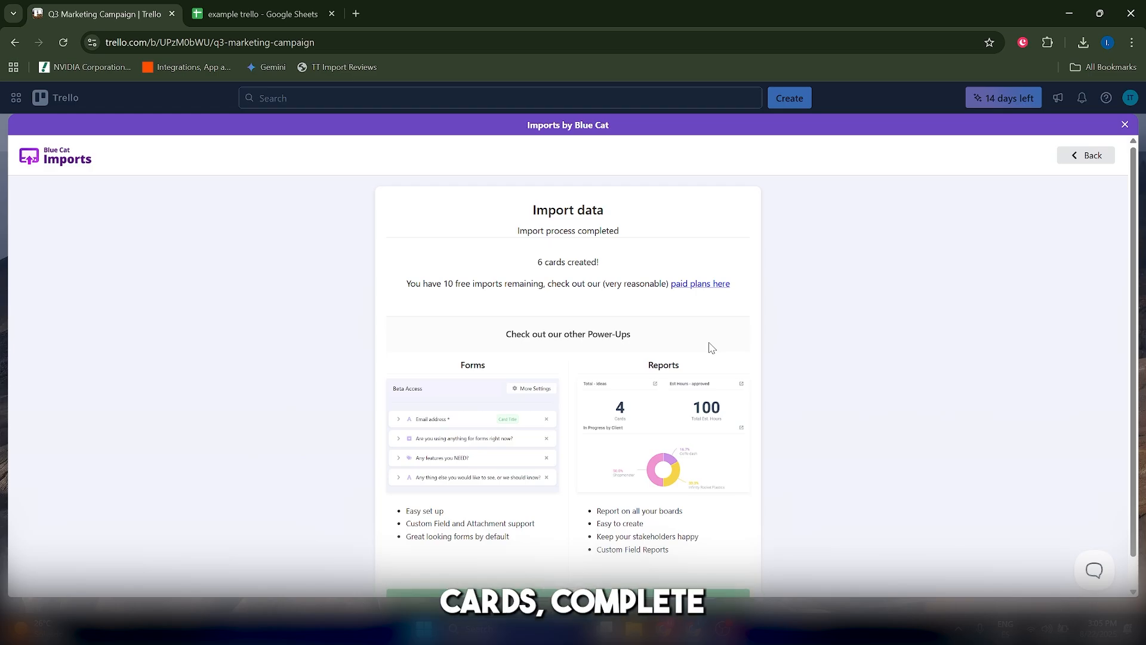
click(1123, 126)
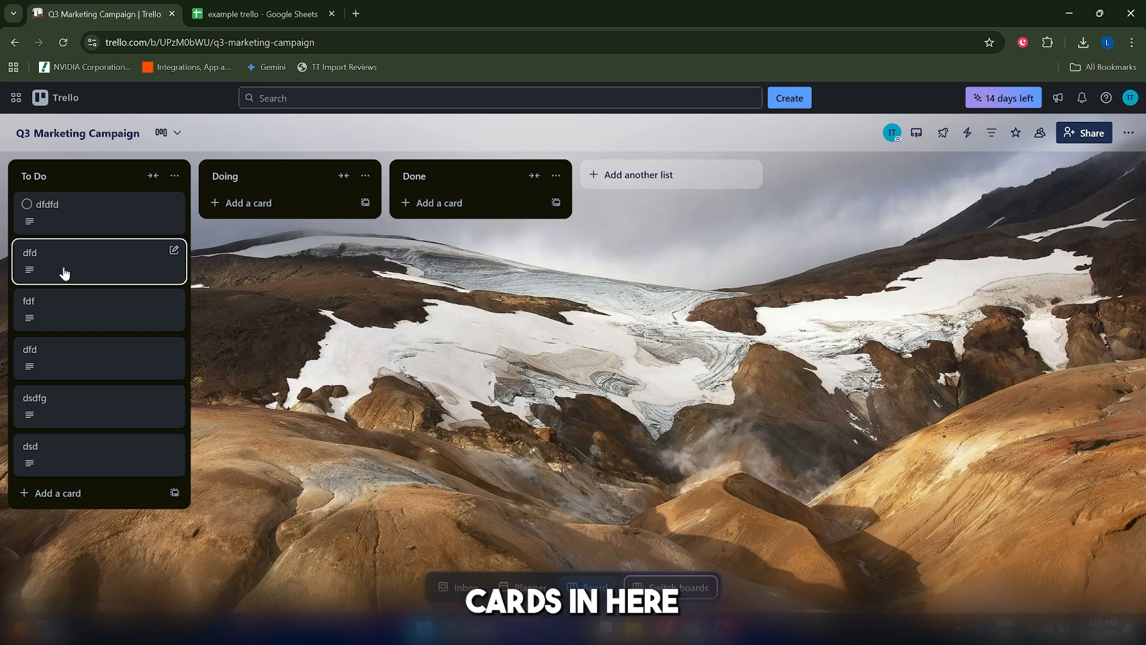
Inspect the imported dfdfd and fdf cards in the To Do list, including the member choices on fdf.
click(79, 225)
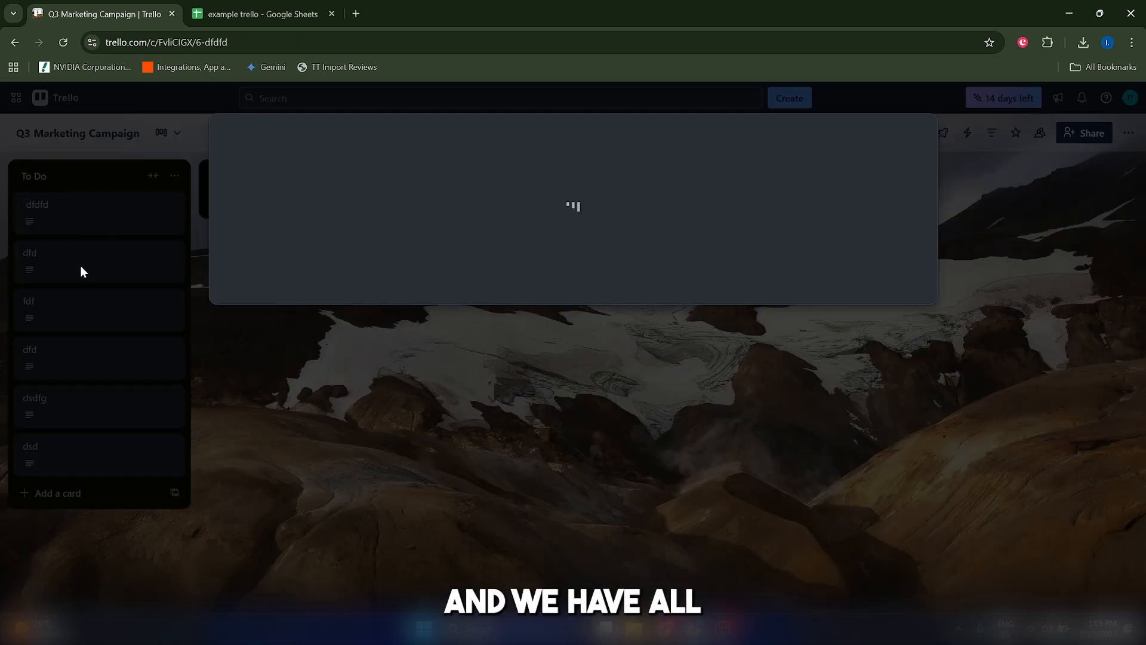
click(354, 441)
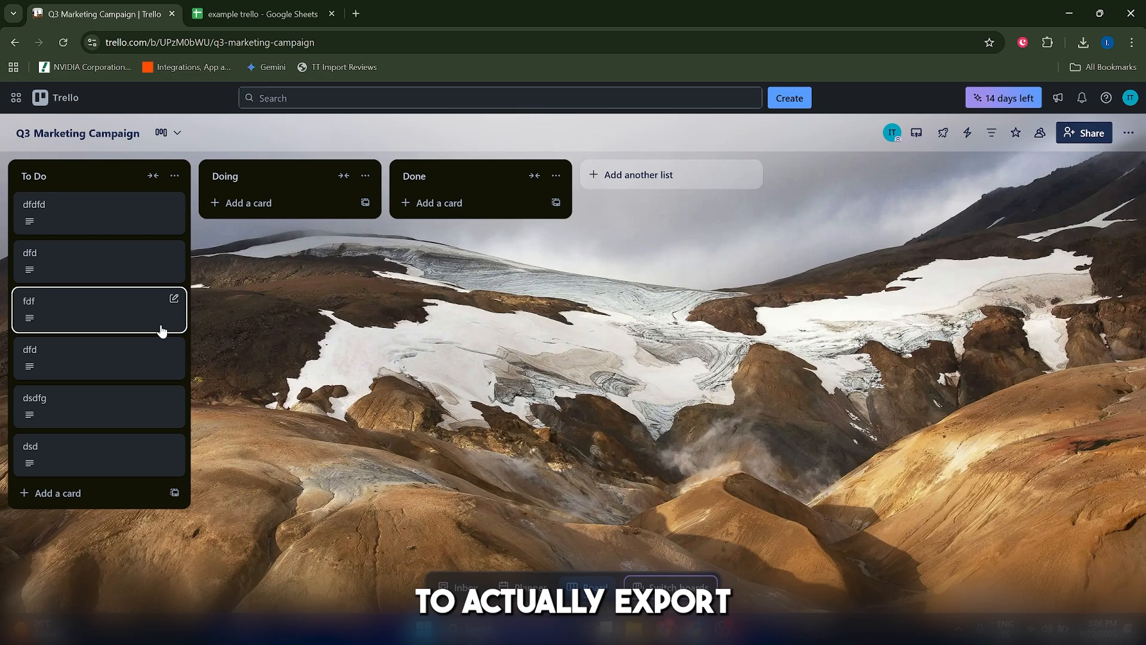
click(110, 313)
click(507, 216)
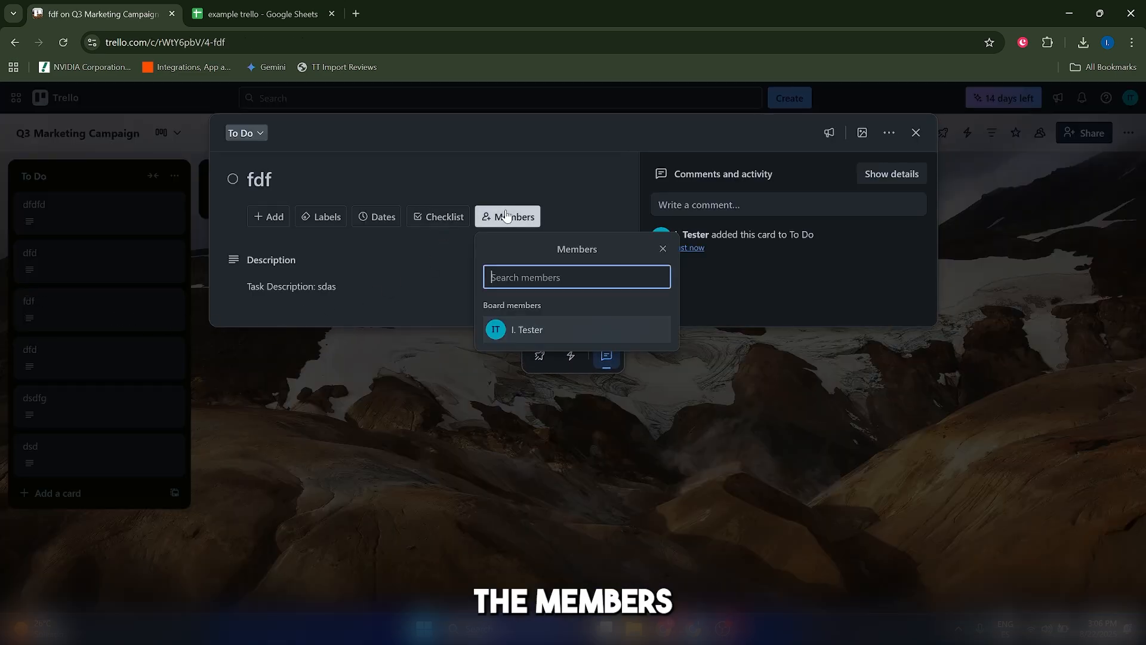
click(436, 367)
click(366, 335)
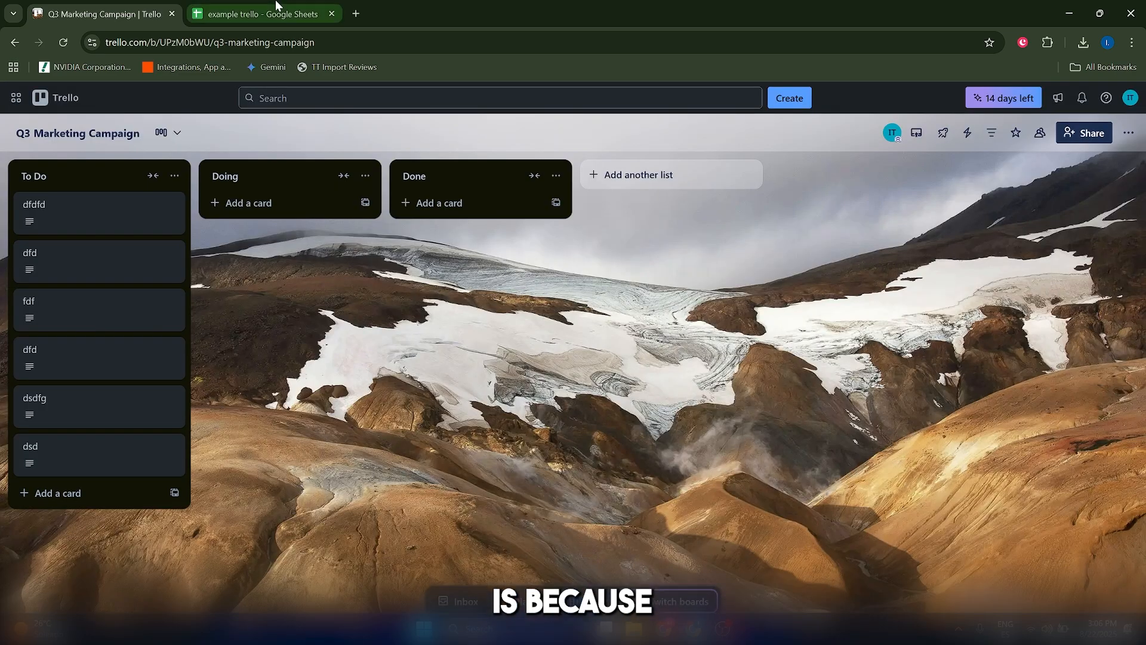
Switch to Google Sheets, review the Assigned To values in C2:C7, and return to the Trello board.
click(262, 13)
drag(197, 214, 185, 287)
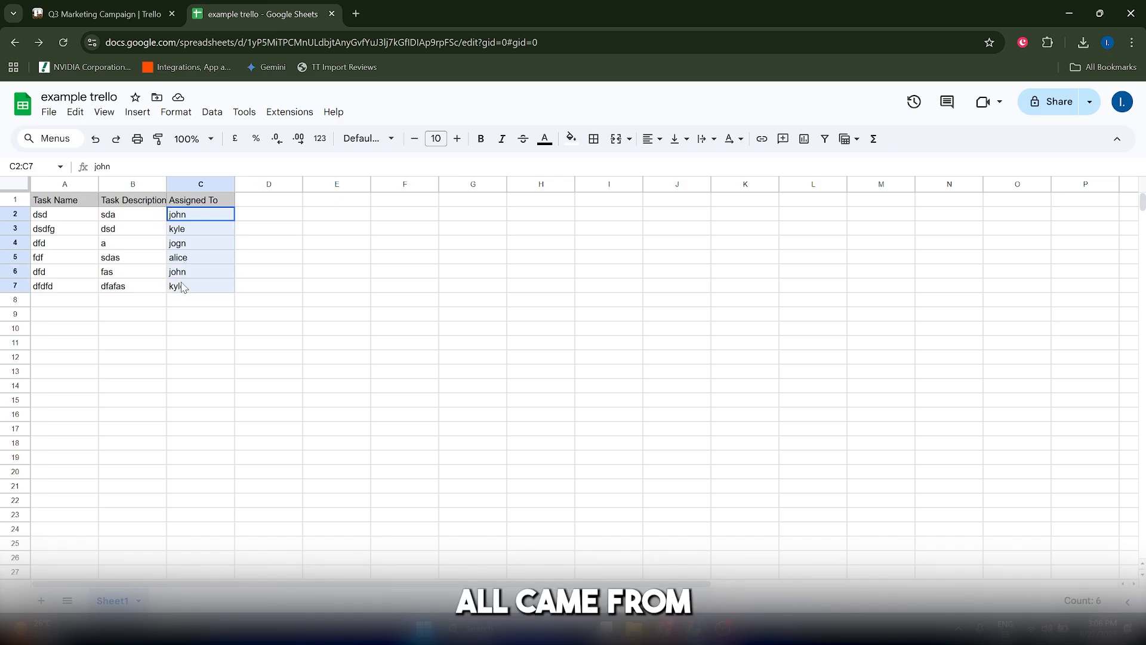
click(185, 286)
click(134, 5)
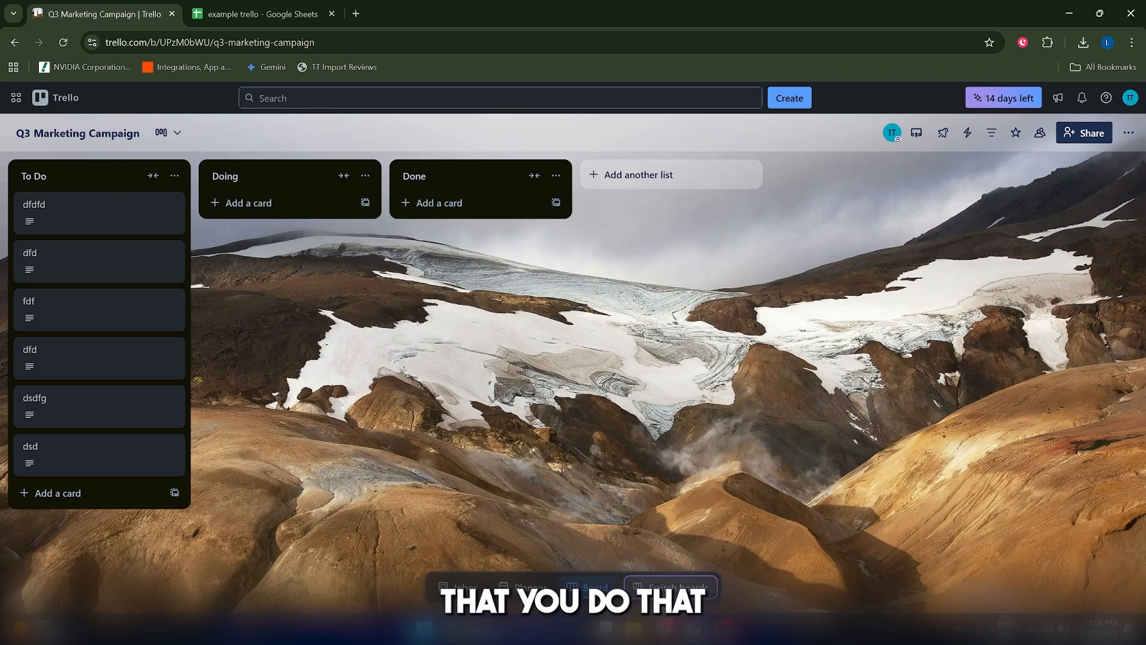
Reopen the fdf card to look at where members are assigned, and close it again.
click(98, 310)
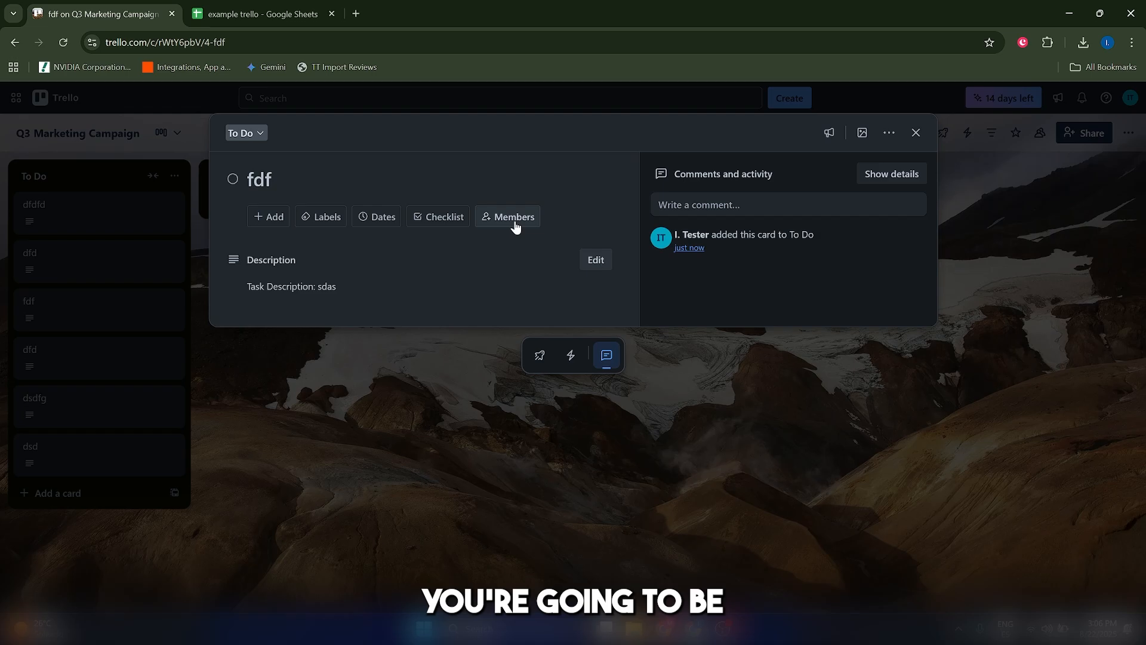
click(514, 220)
click(486, 385)
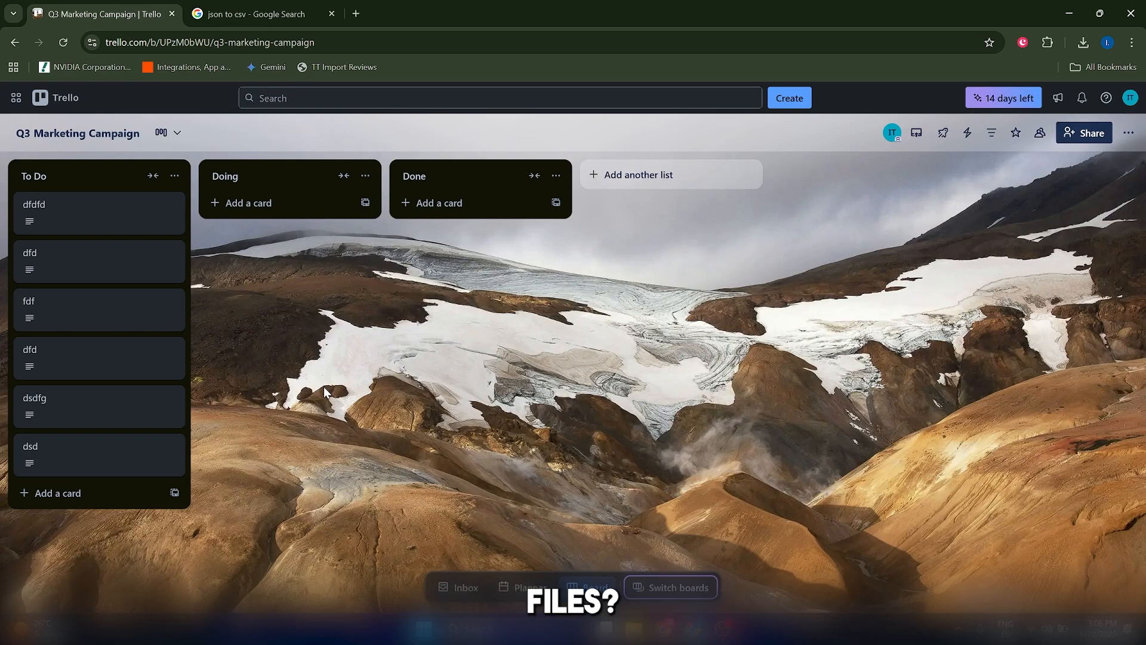
Check the board's Power-Ups, and open the Convert CSV JSON To CSV Converter from the Google results, accepting the recommended cookies.
click(943, 132)
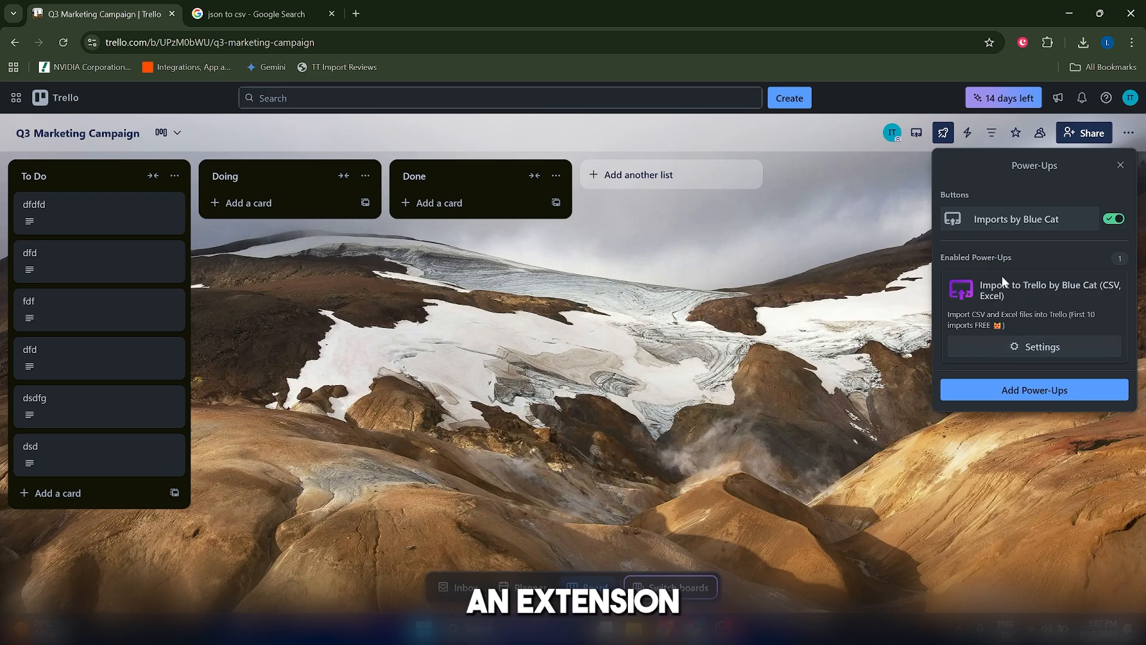
click(256, 14)
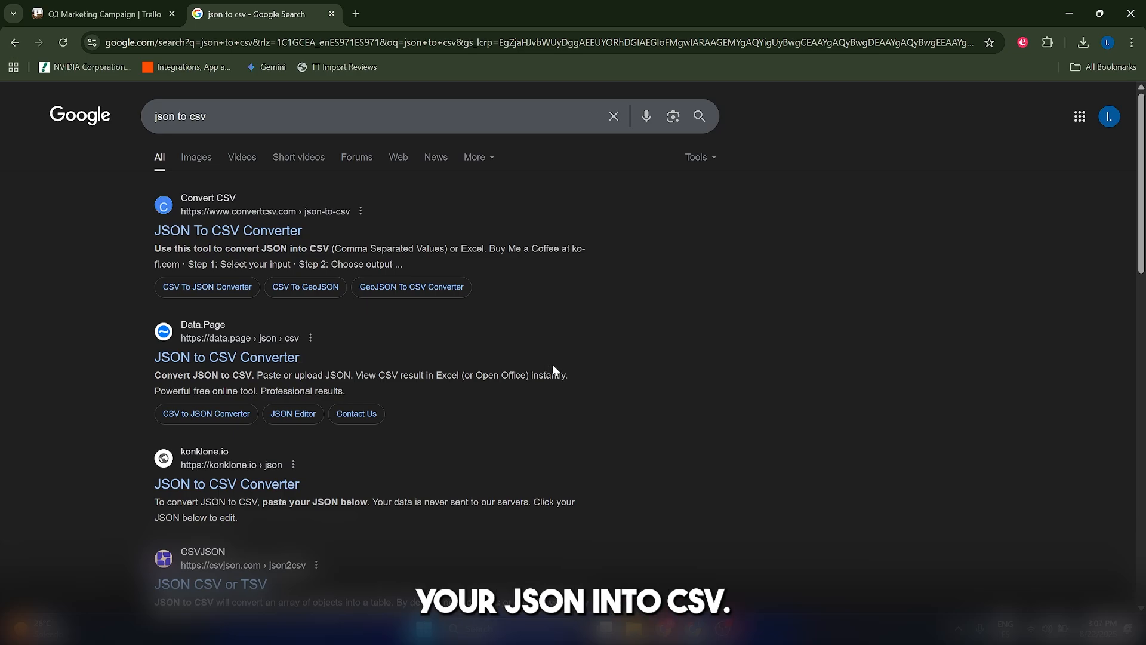
click(214, 231)
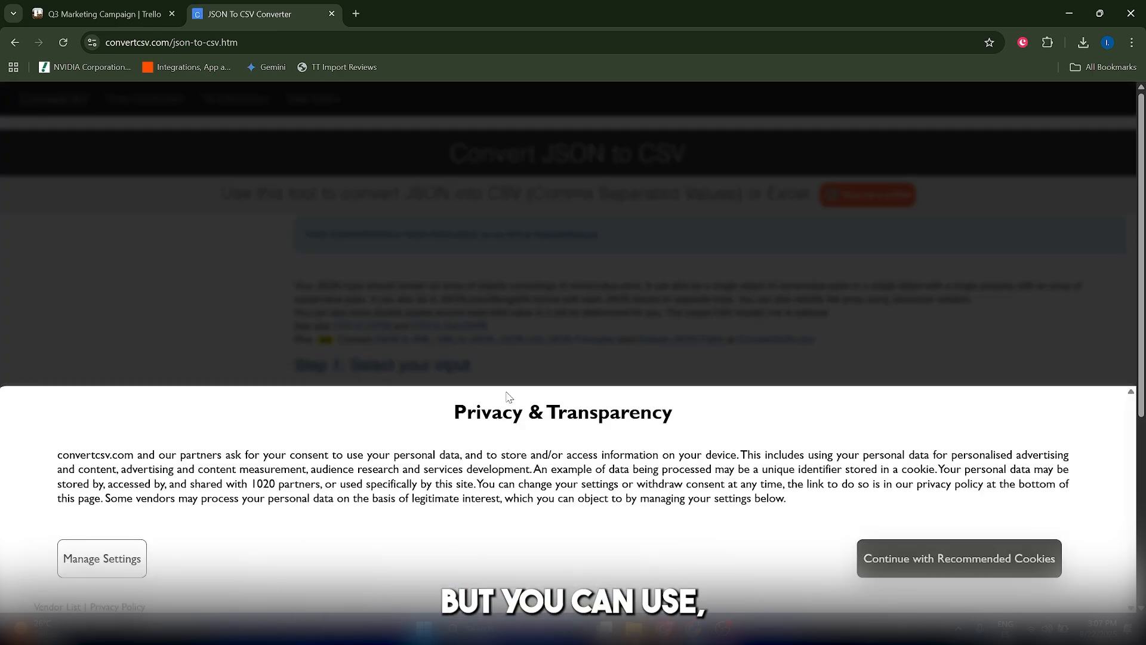
click(911, 547)
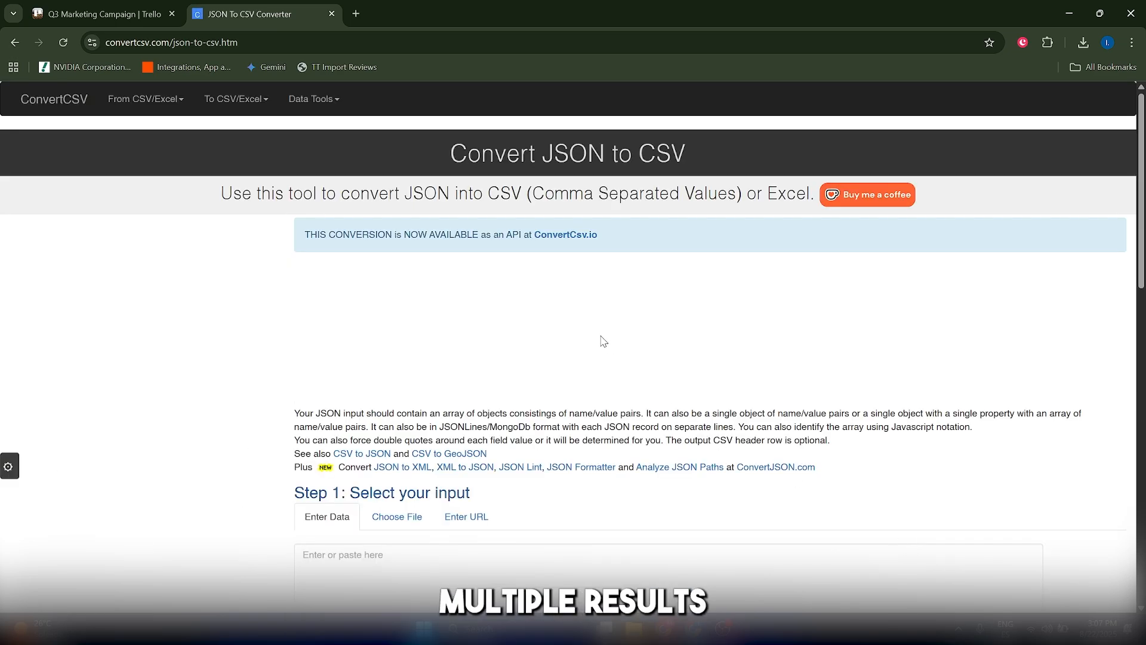
Switch the converter's input to a chosen file, keep the encoding at -Default-, and look over the output section.
scroll(537, 363, down, 2)
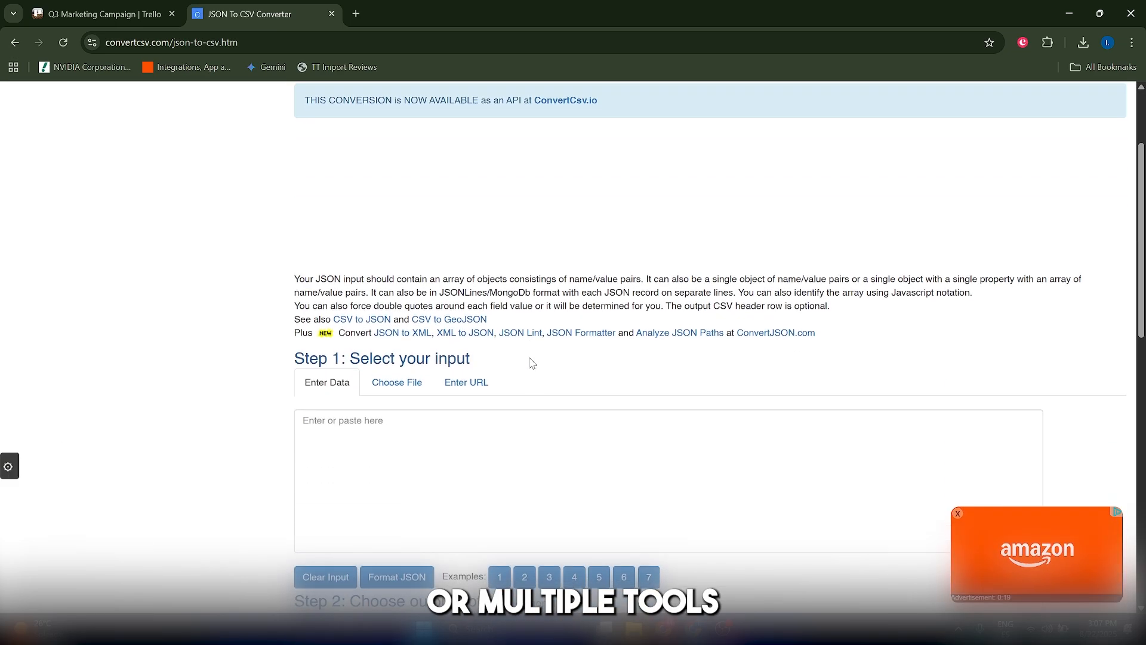
scroll(496, 425, down, 1)
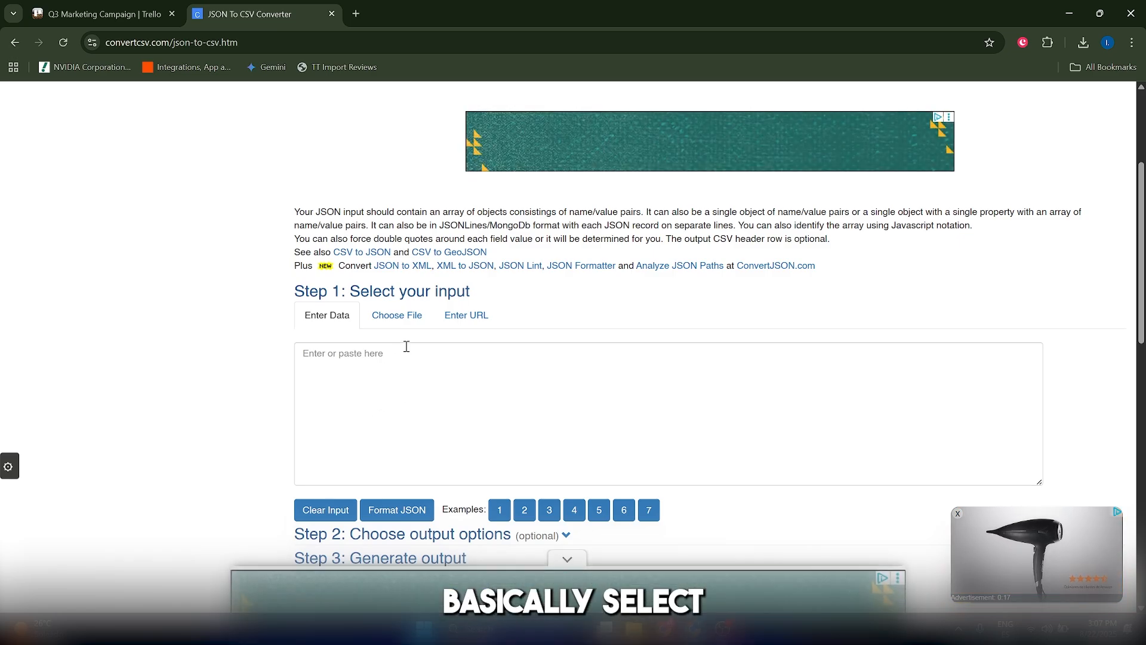
click(397, 323)
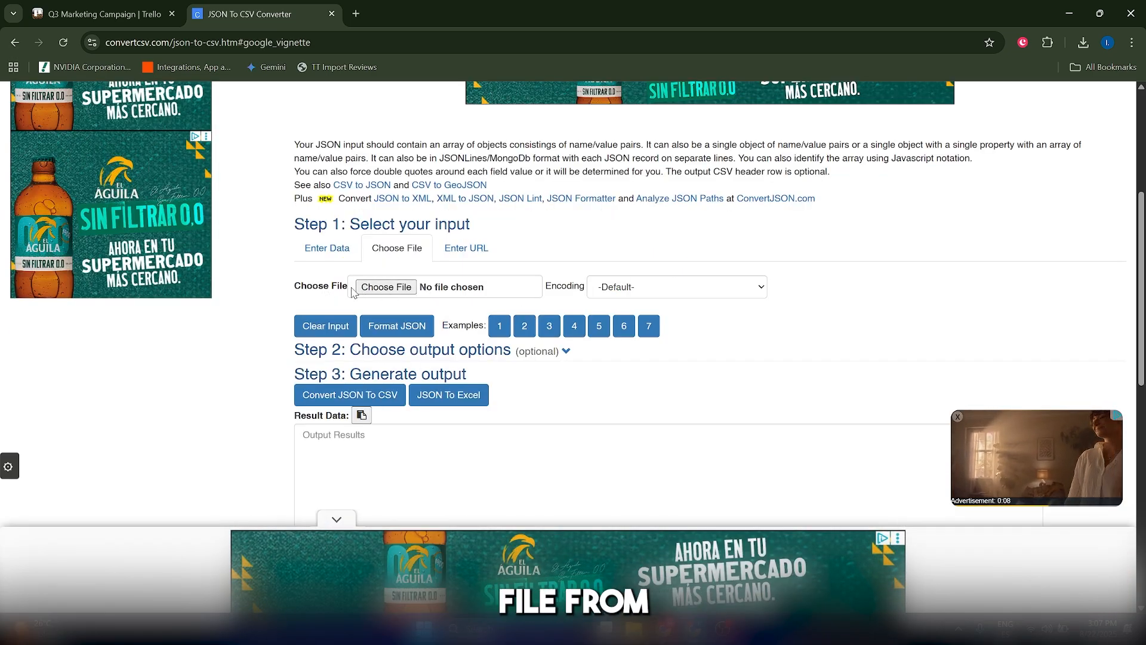
click(620, 289)
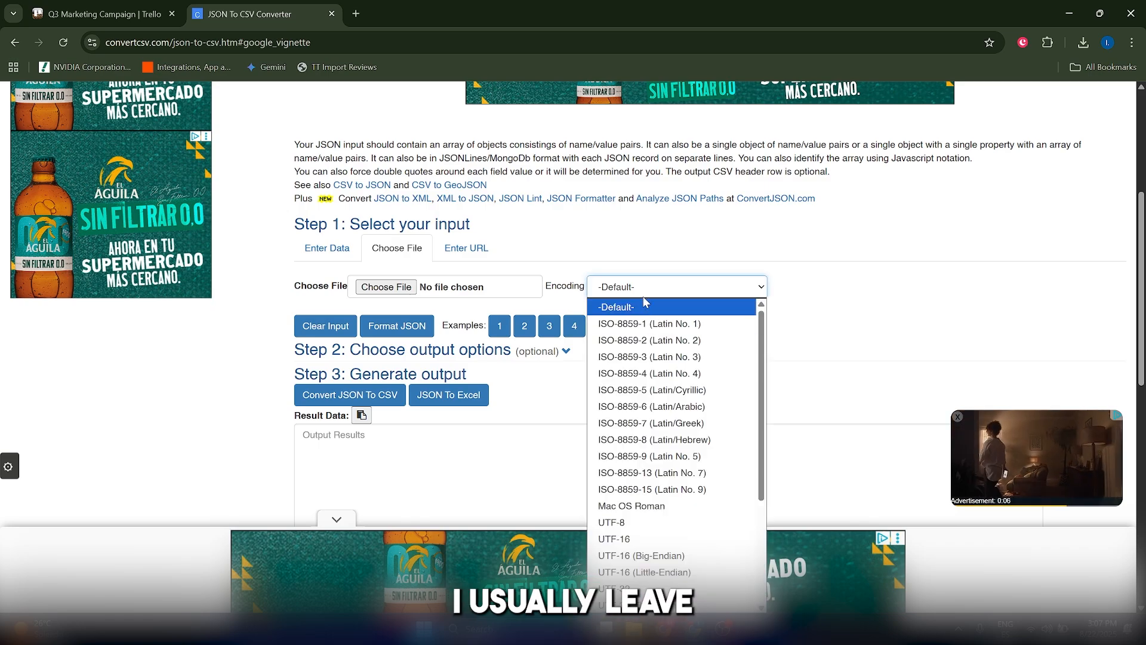
click(643, 301)
click(649, 283)
click(643, 309)
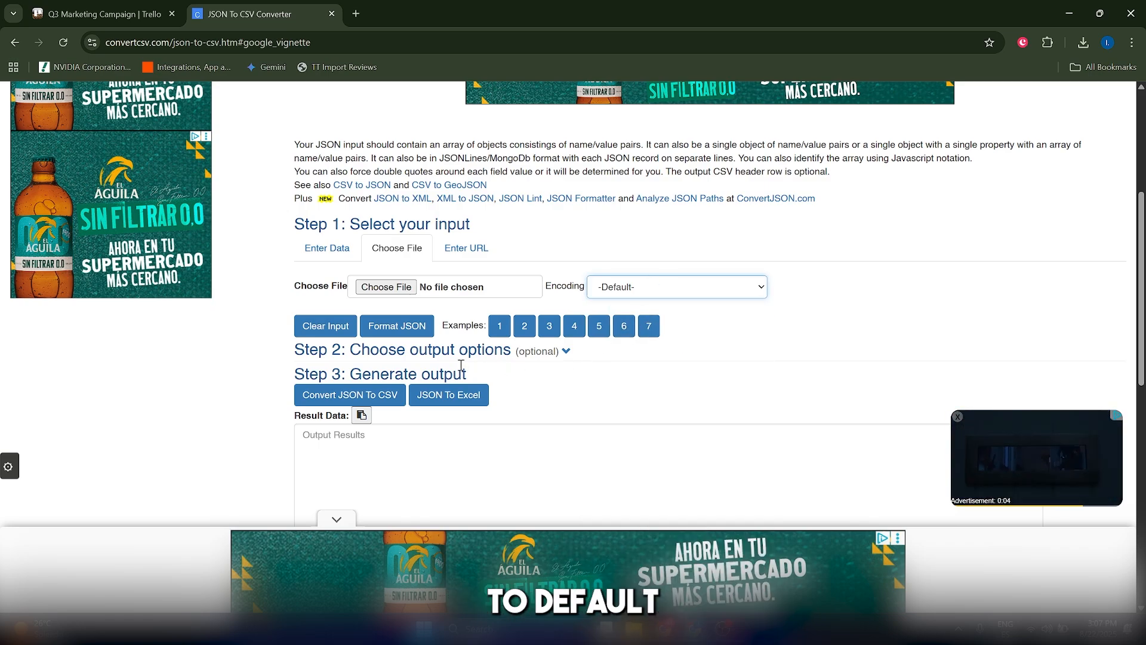
scroll(371, 400, down, 2)
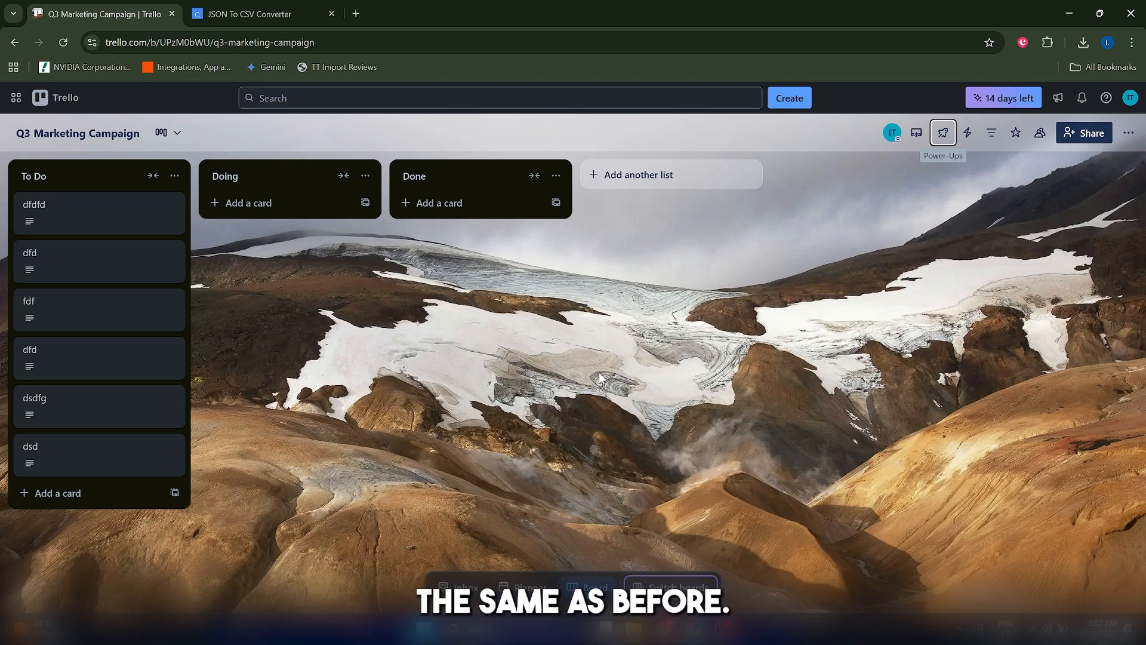
Review the board's enabled Power-Ups and the Imports by Blue Cat file selection page, and close them.
click(943, 133)
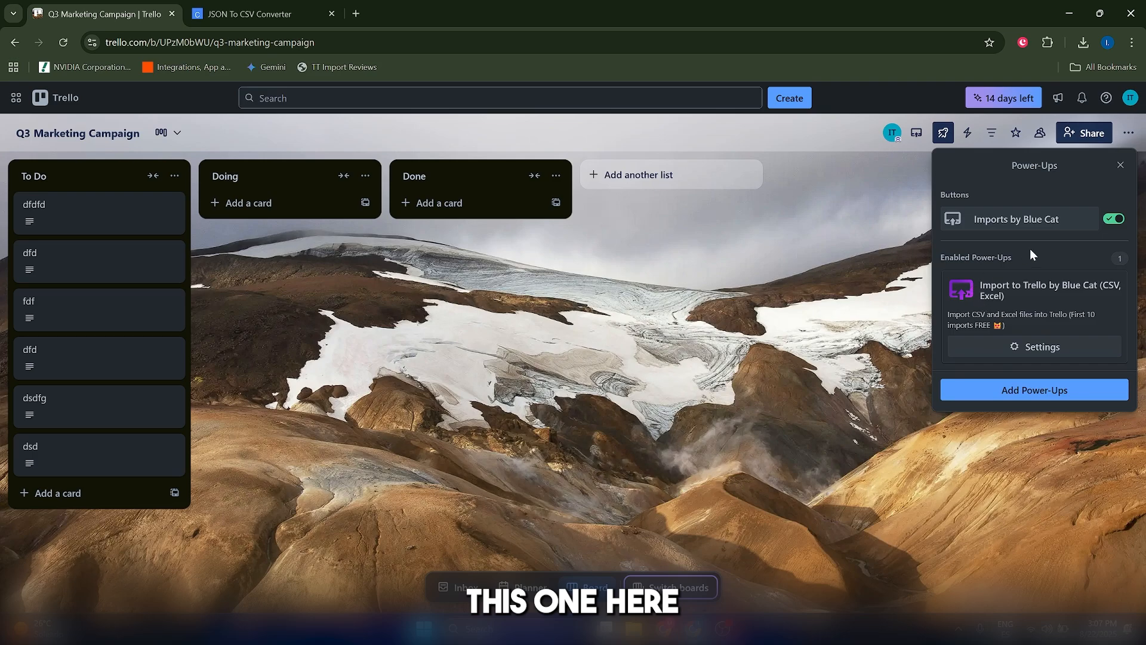
click(915, 326)
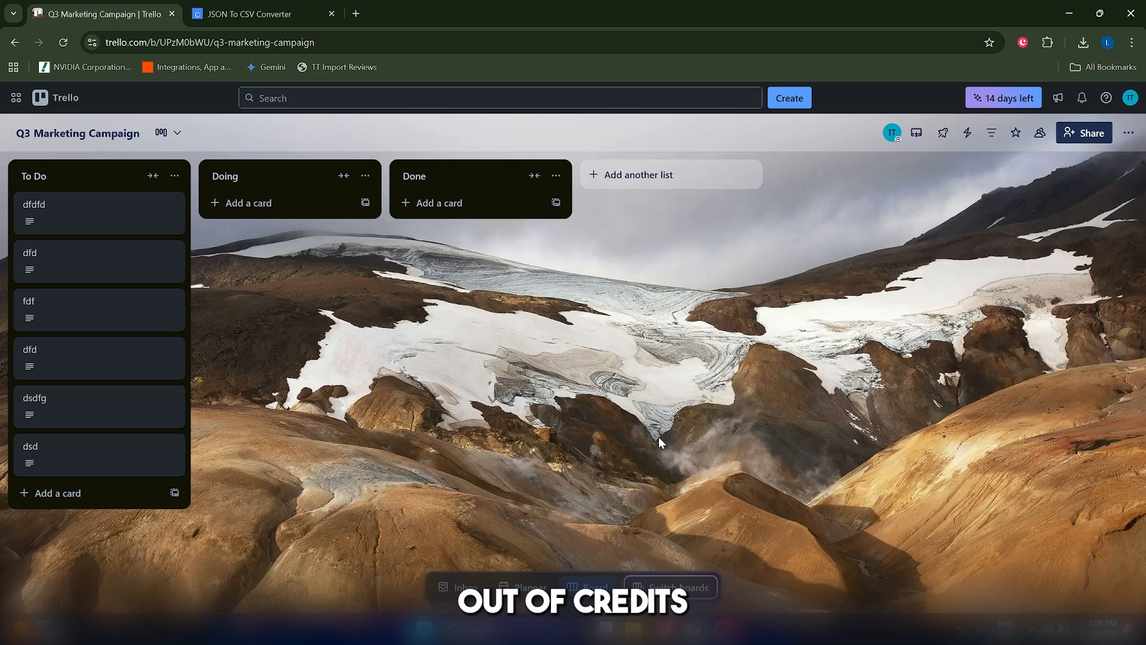
click(916, 133)
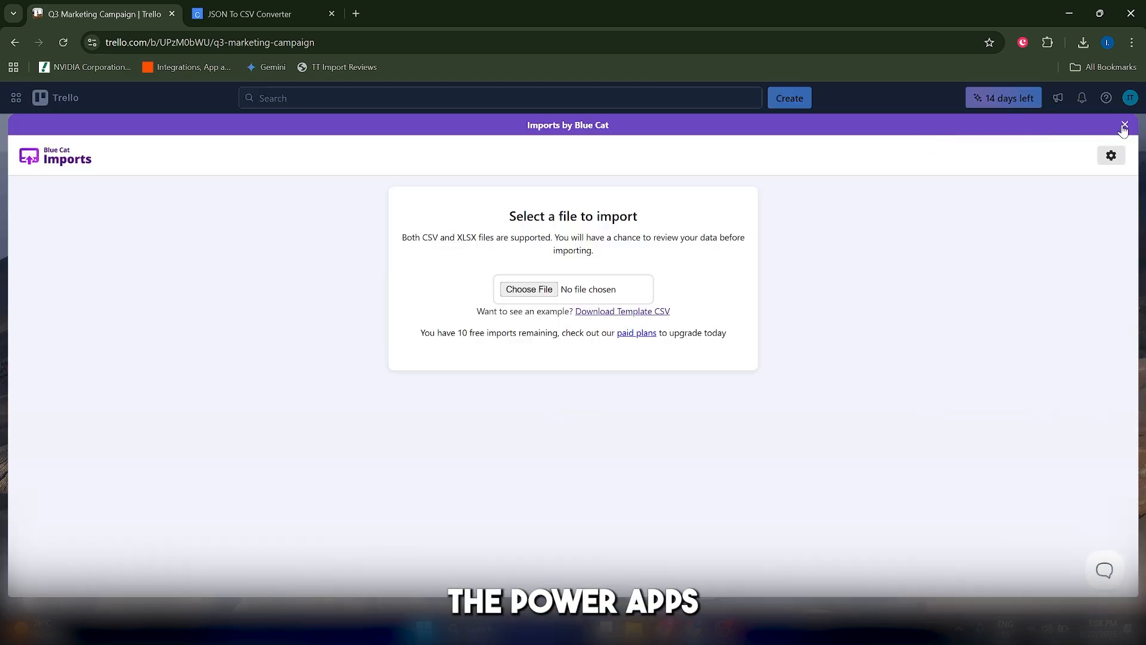
click(1125, 124)
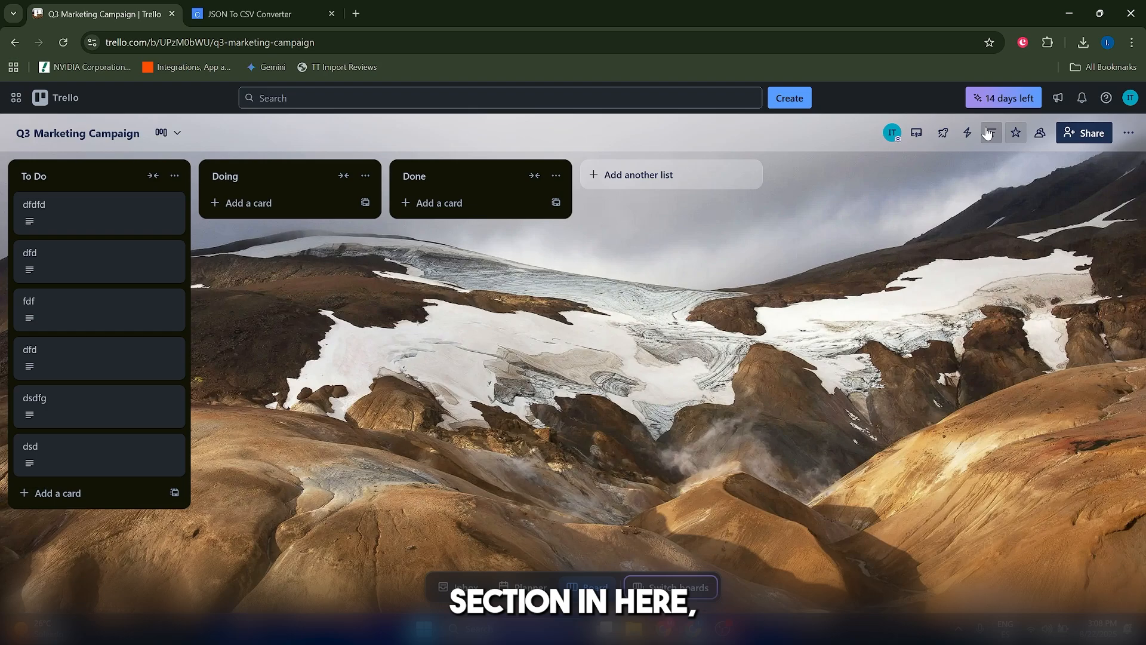
Open the enabled Import to Trello by Blue Cat Power-Up's page from the Power-Ups directory and check its settings options.
click(942, 135)
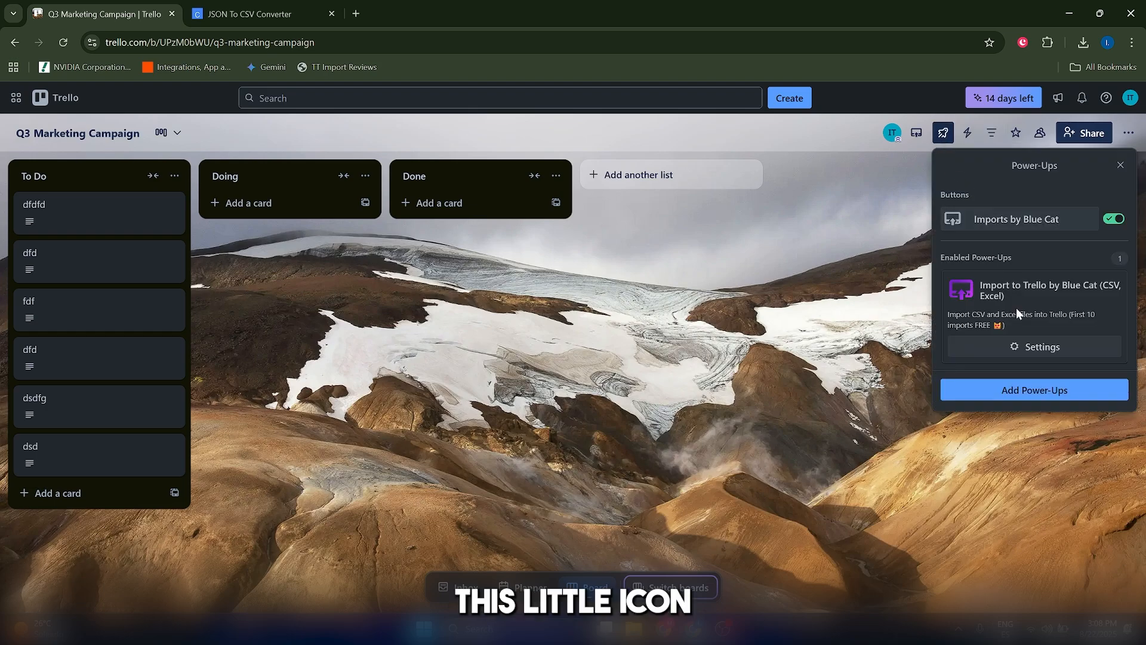
click(1028, 391)
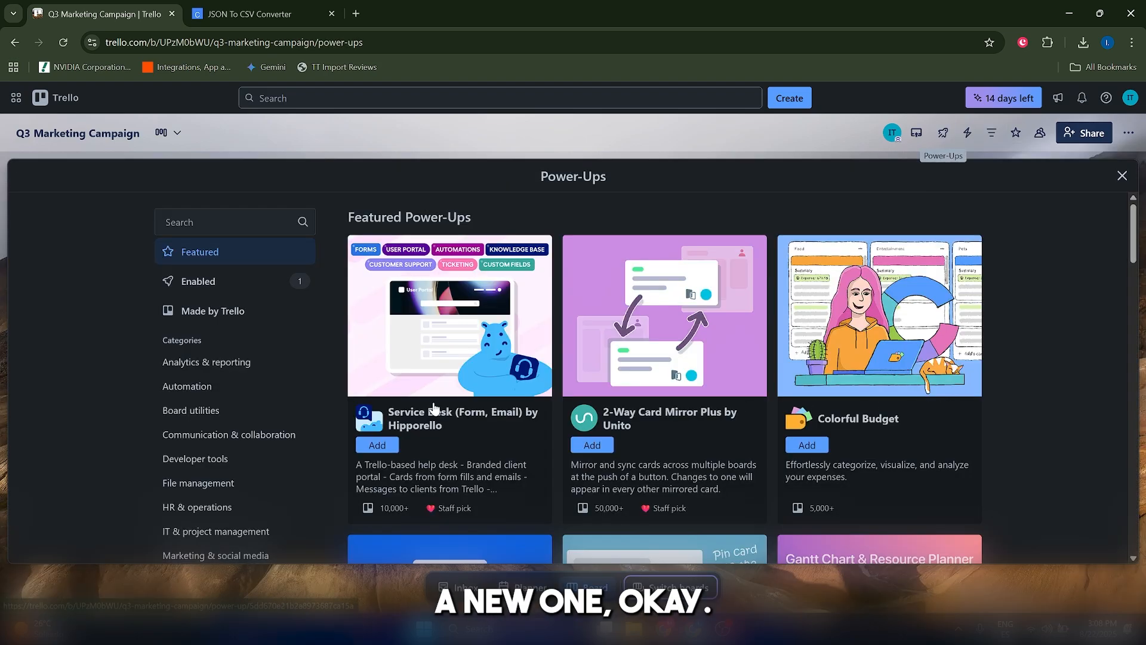
click(226, 280)
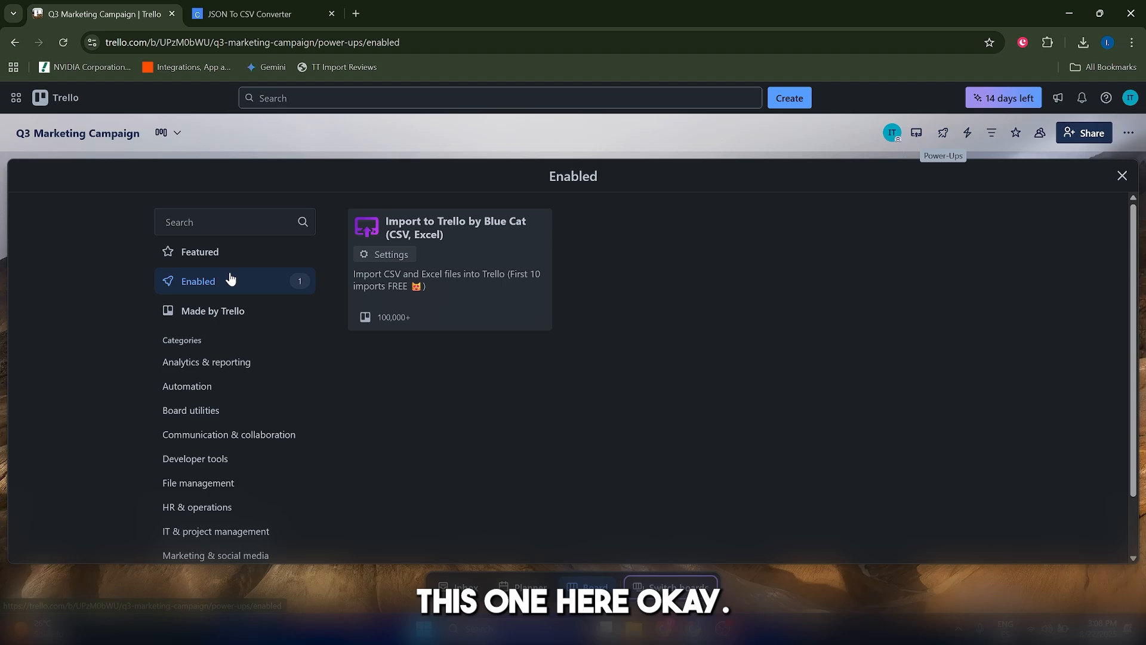
click(429, 289)
click(411, 268)
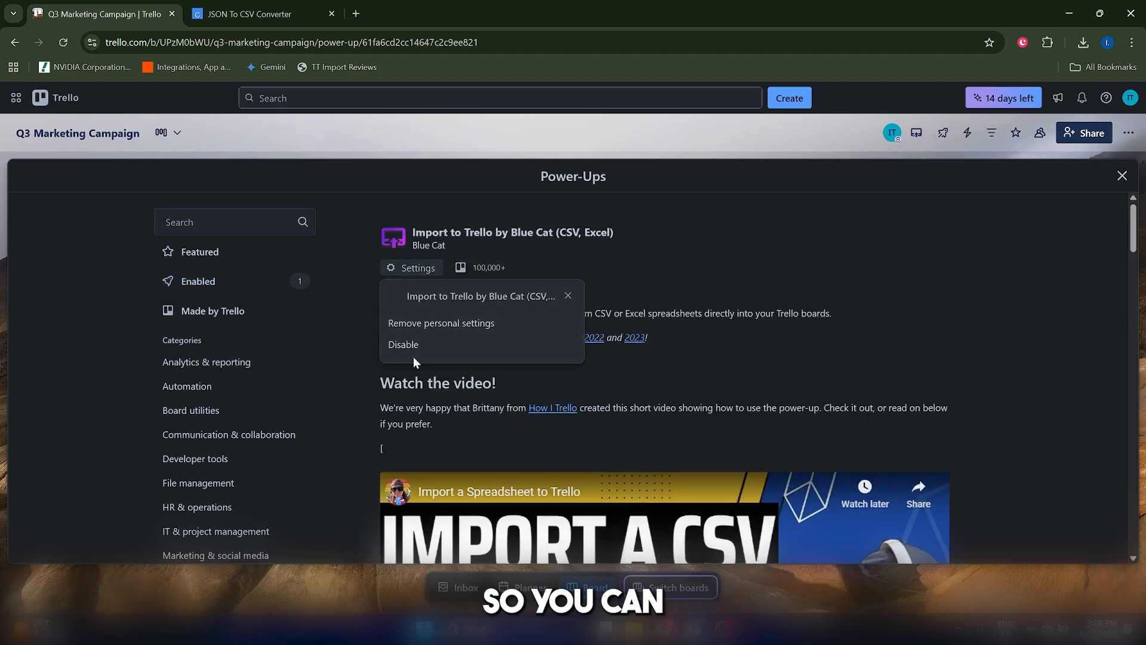
click(569, 298)
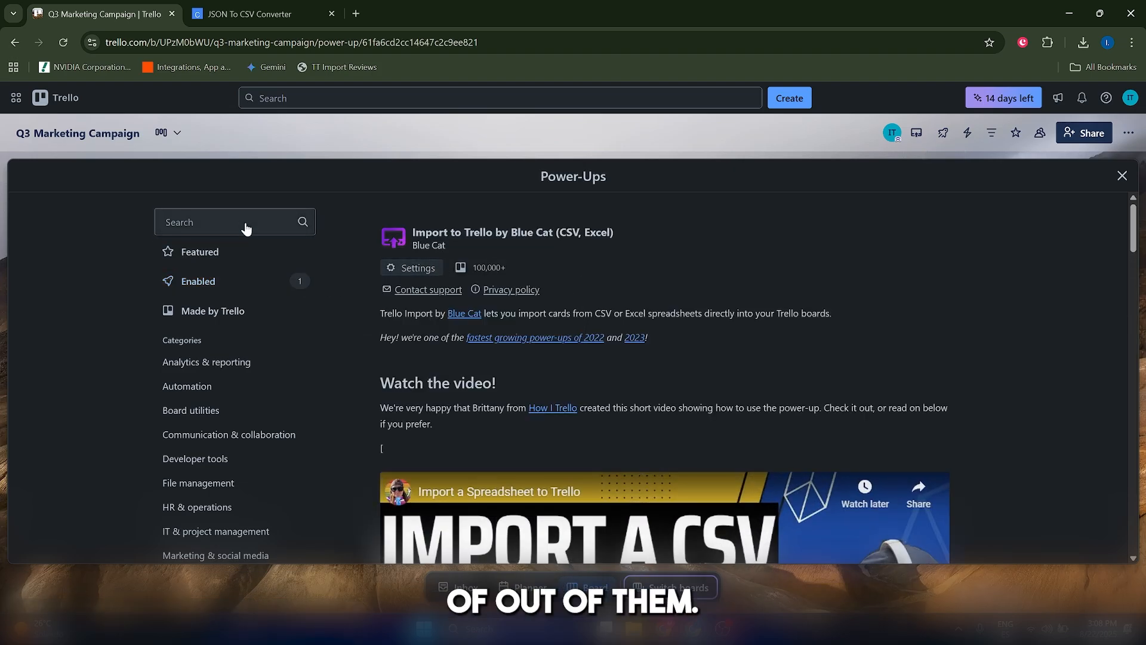
Search the Power-Ups for "import" and view the pages of Import to Trello (Finance Edition) and Import to Trello by Blue Cat.
text(import)
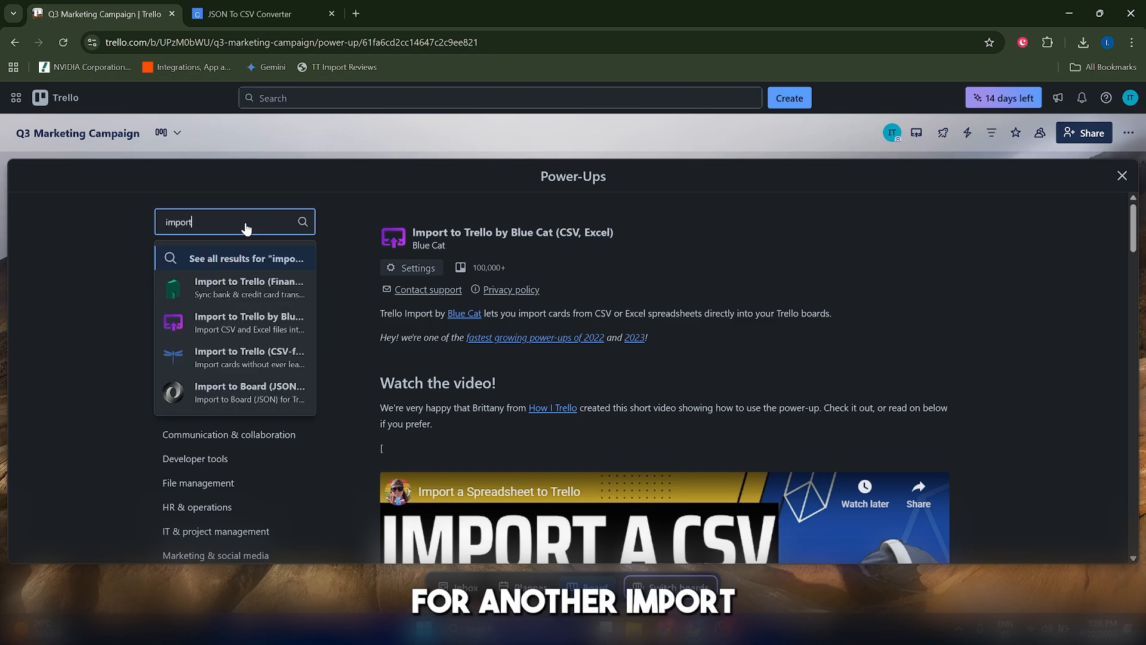
click(243, 287)
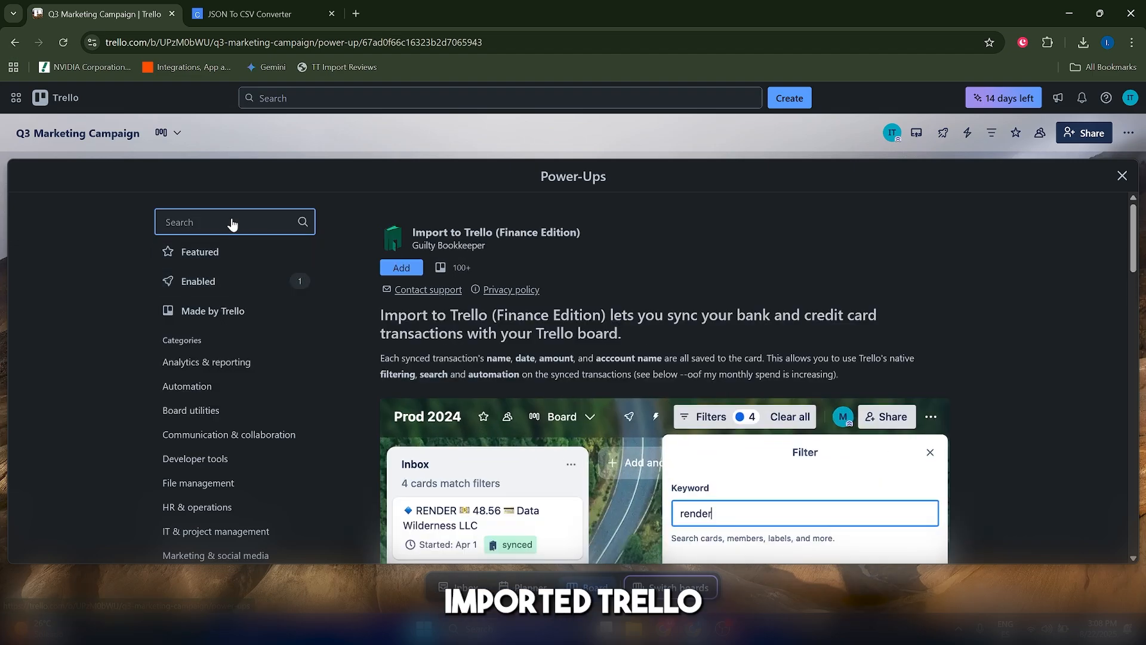
text(import)
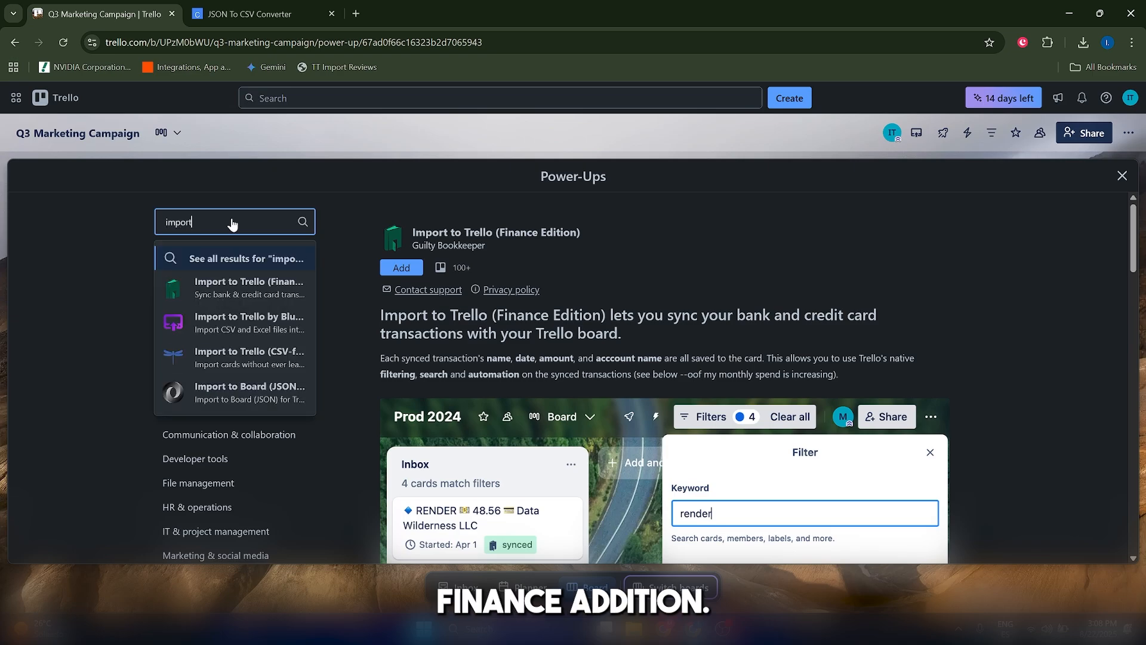
click(247, 323)
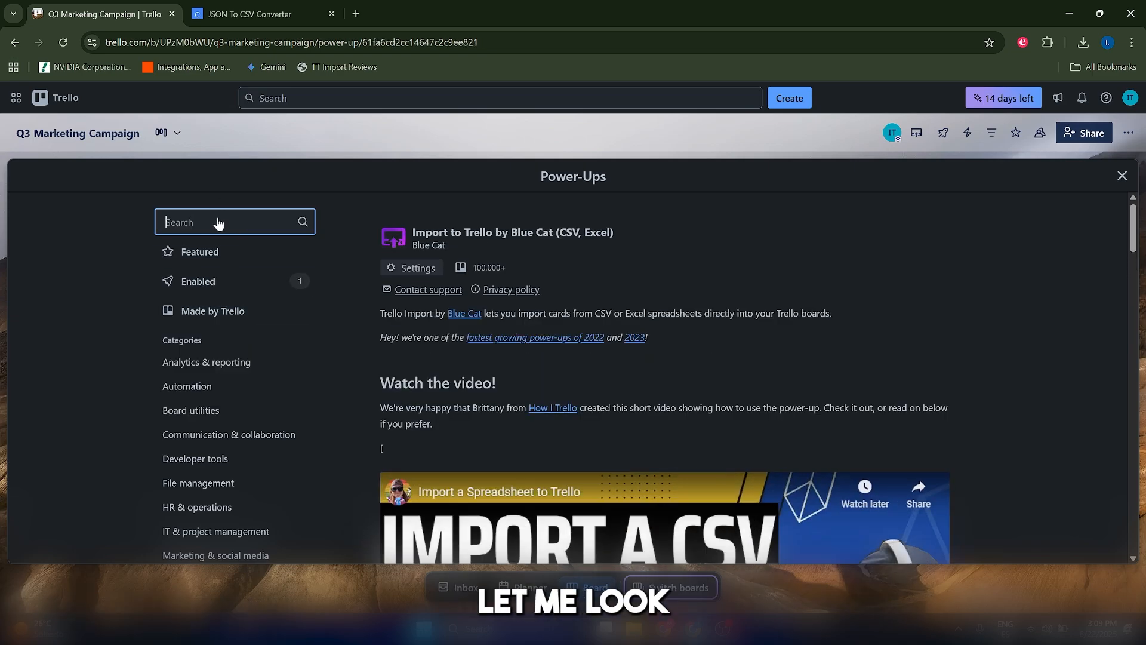
Search for "import" again, read through the Import to Trello (CSV-free) page, and close the Power-Ups directory.
text(import)
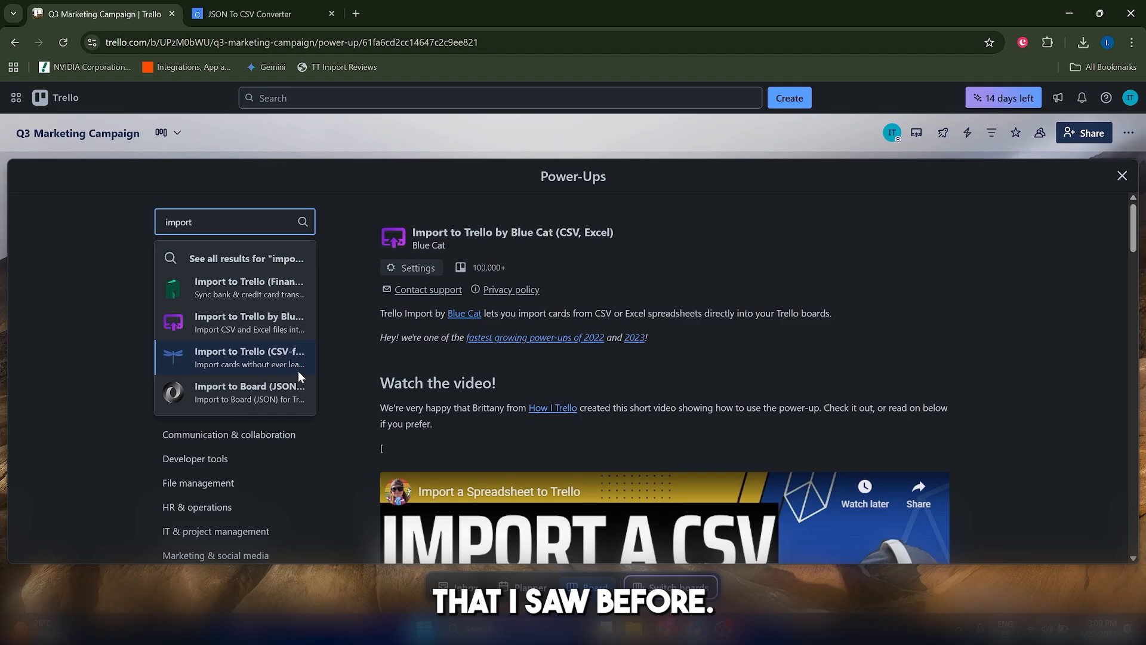
click(298, 369)
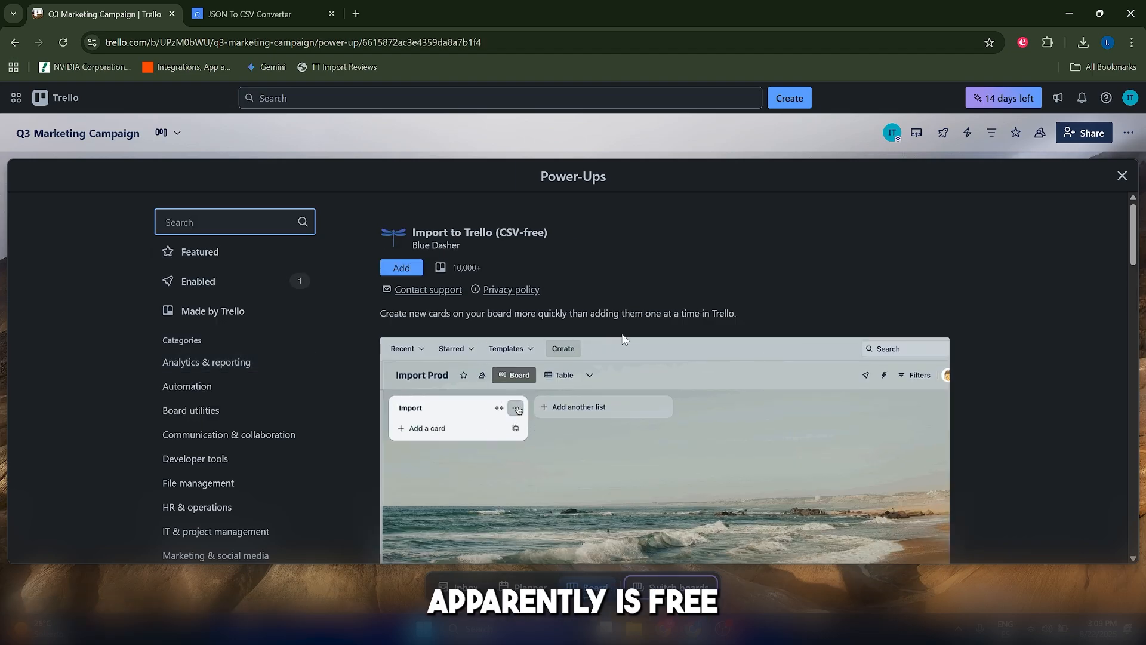
scroll(623, 339, down, 6)
scroll(624, 339, up, 3)
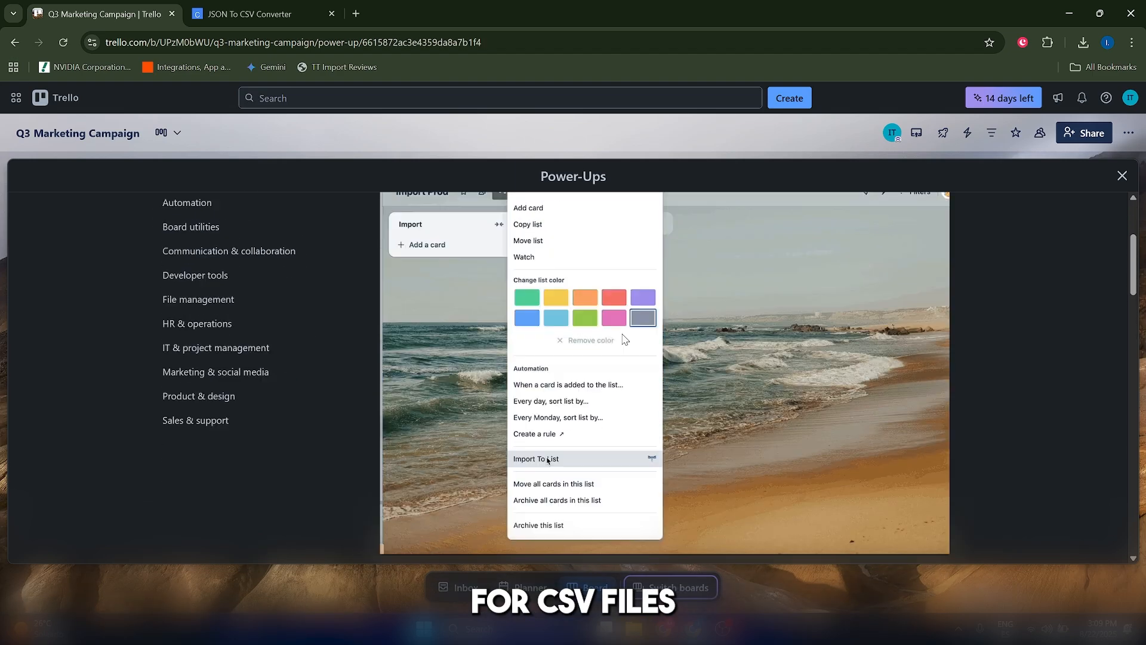
scroll(623, 337, down, 5)
scroll(623, 334, down, 3)
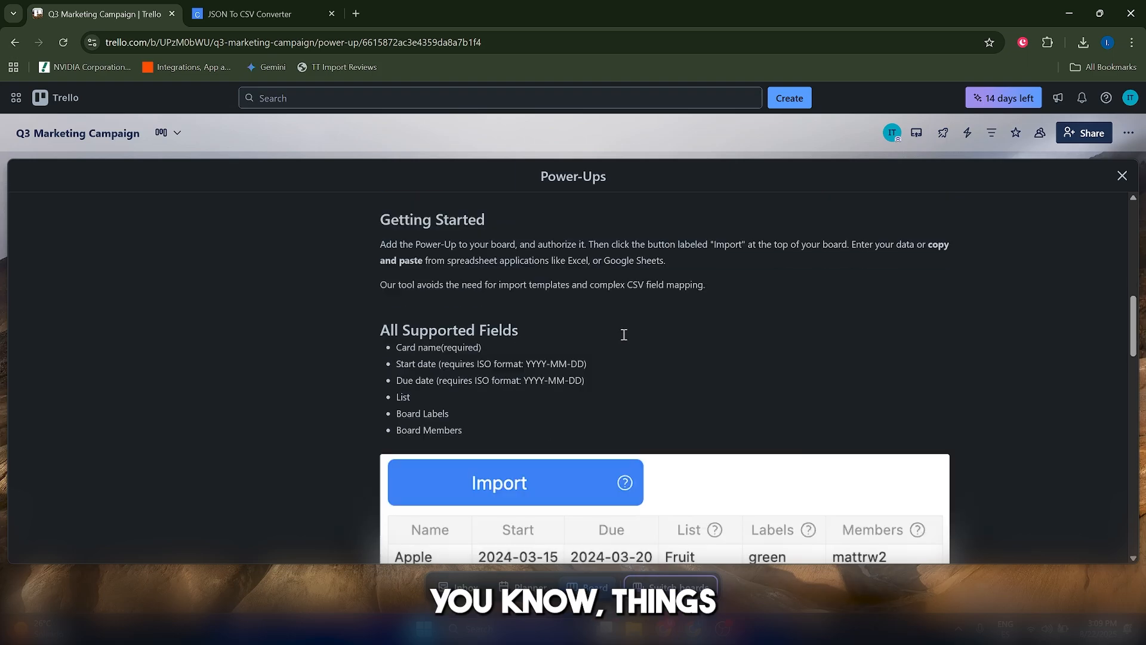
scroll(624, 337, up, 11)
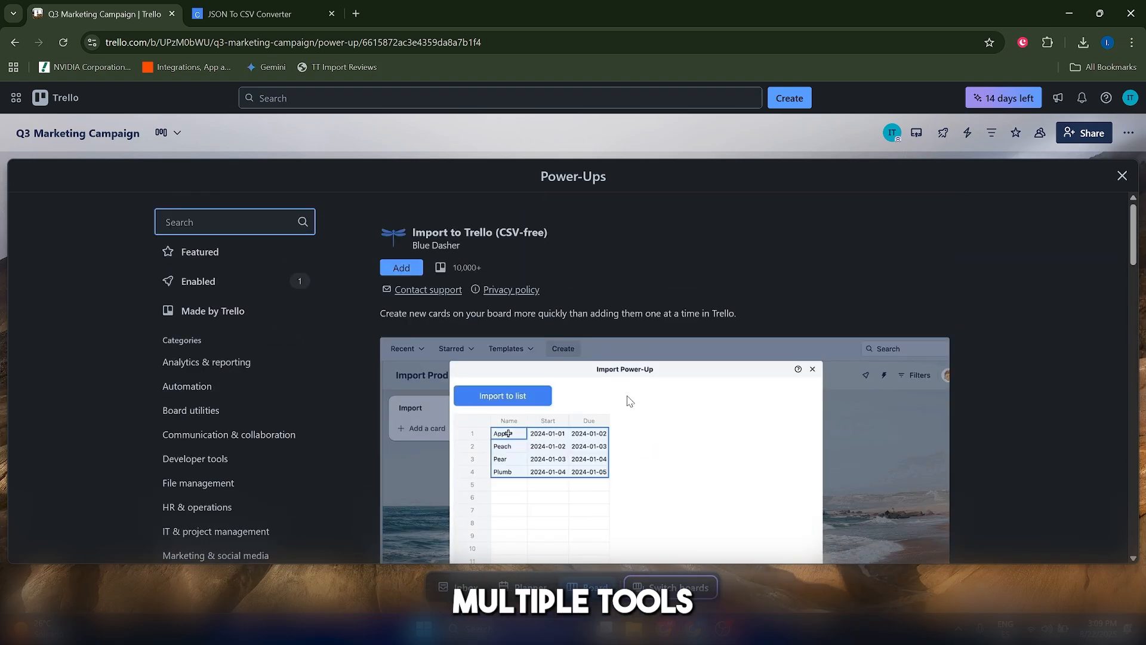
scroll(629, 398, down, 7)
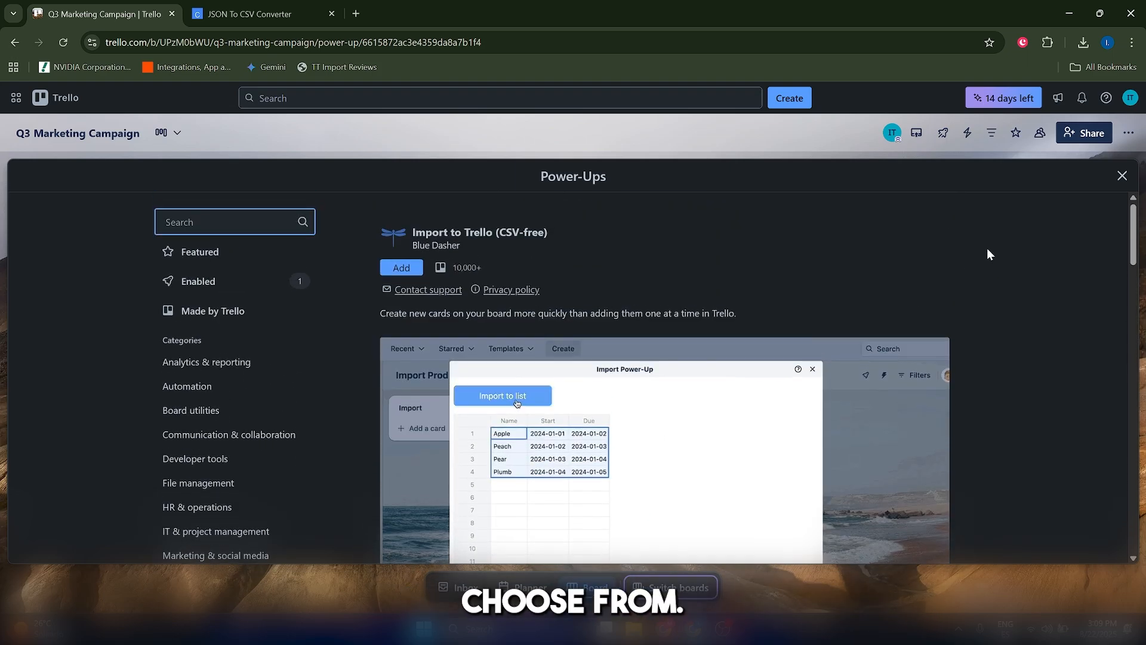
click(1121, 176)
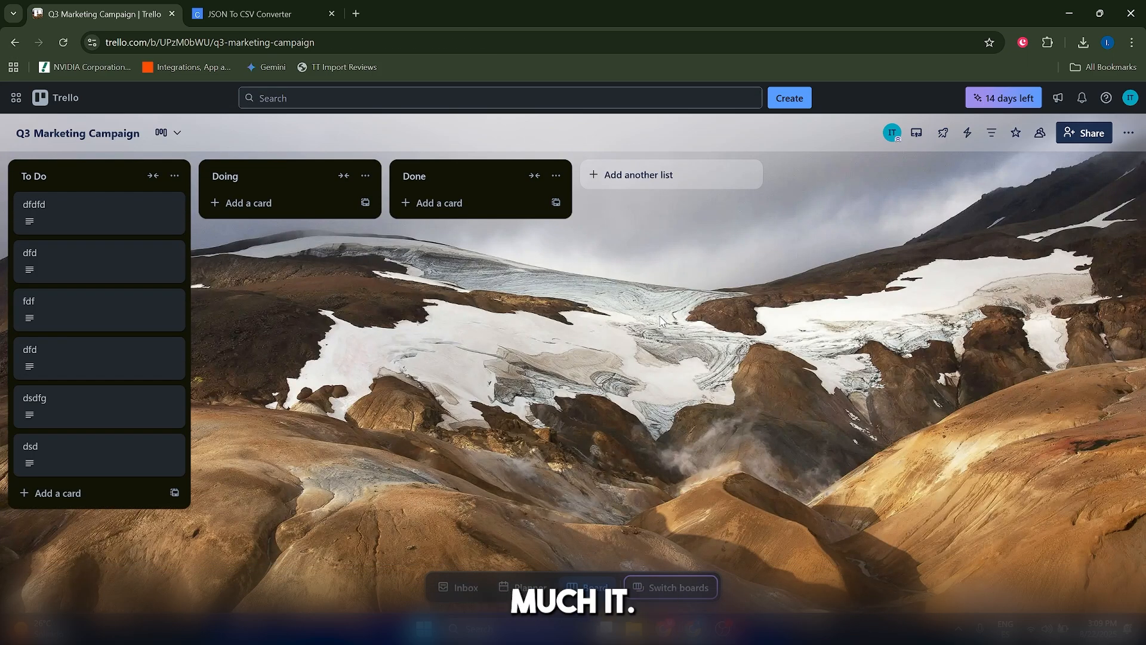